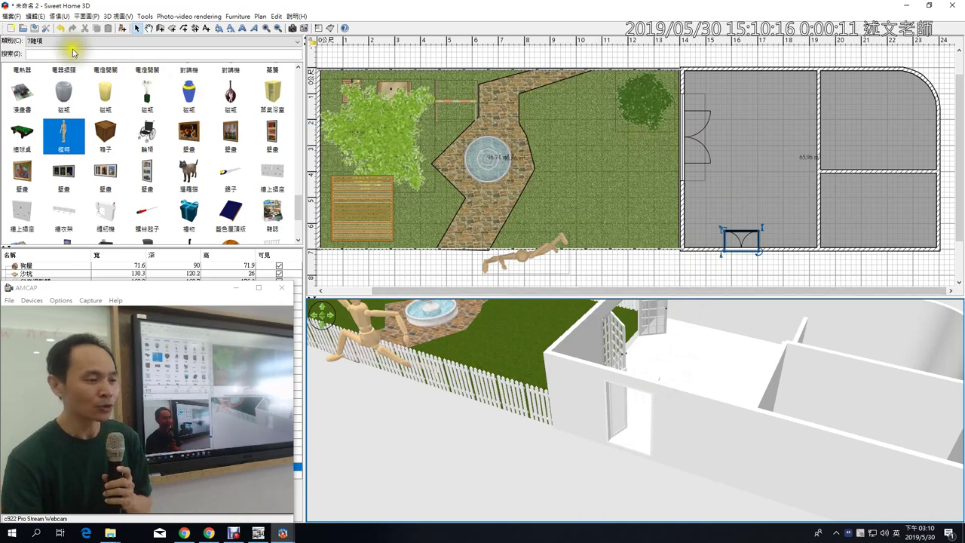
Step: Place a beige corner sofa (轉角沙發) from the 6起居室 category against the large room's inner partition wall
{"action": "left_click", "coordinate": [46, 41]}
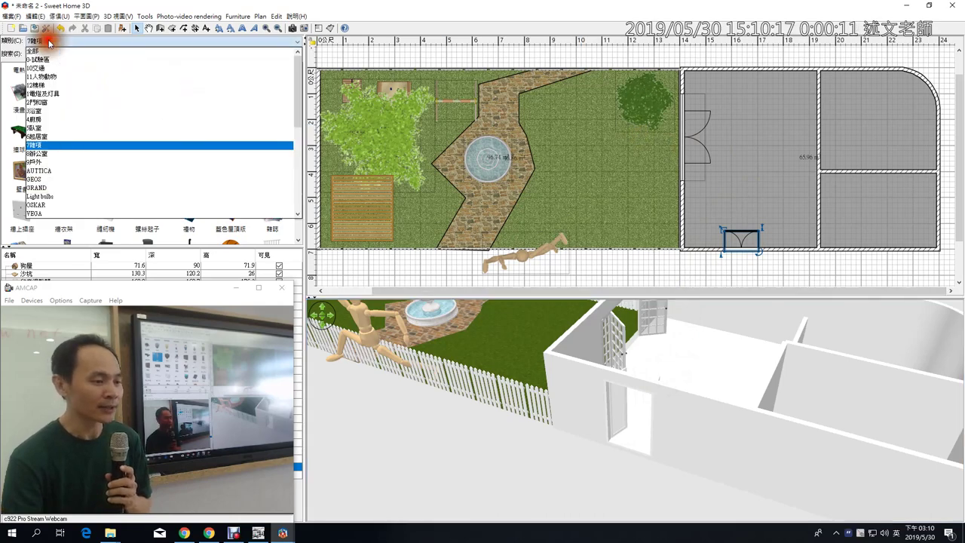
{"action": "left_click", "coordinate": [49, 138]}
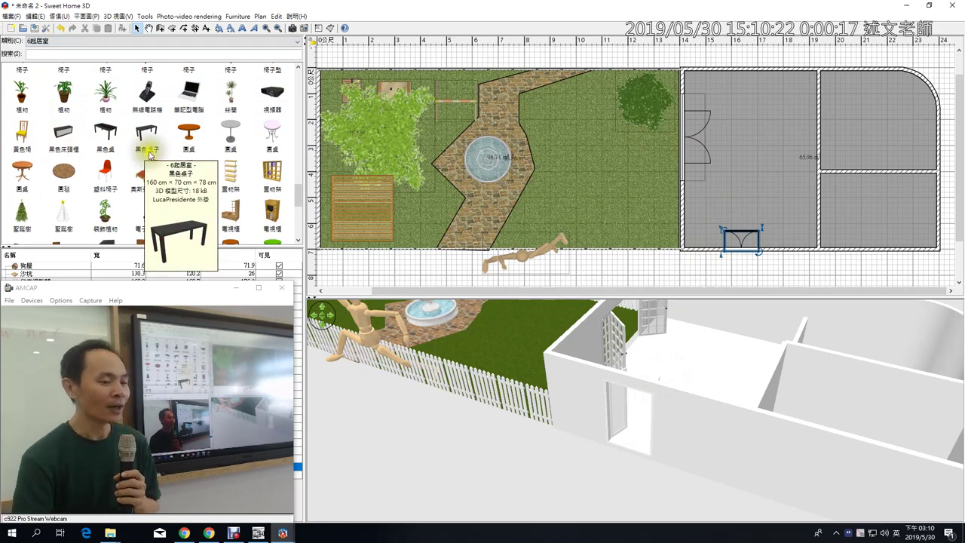
{"action": "left_click", "coordinate": [301, 184]}
{"action": "left_click_drag", "start_coordinate": [304, 175], "coordinate": [305, 141]}
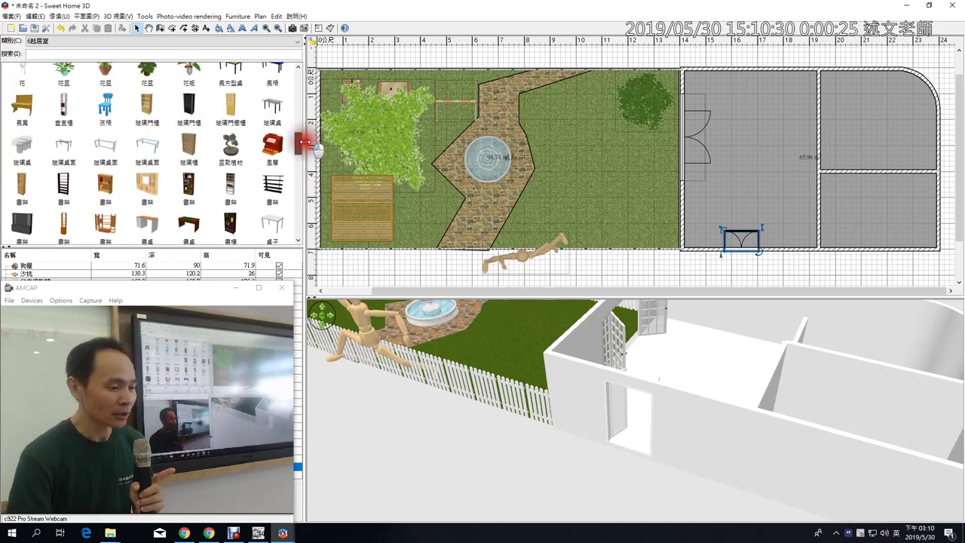
{"action": "left_click_drag", "start_coordinate": [304, 141], "coordinate": [304, 224]}
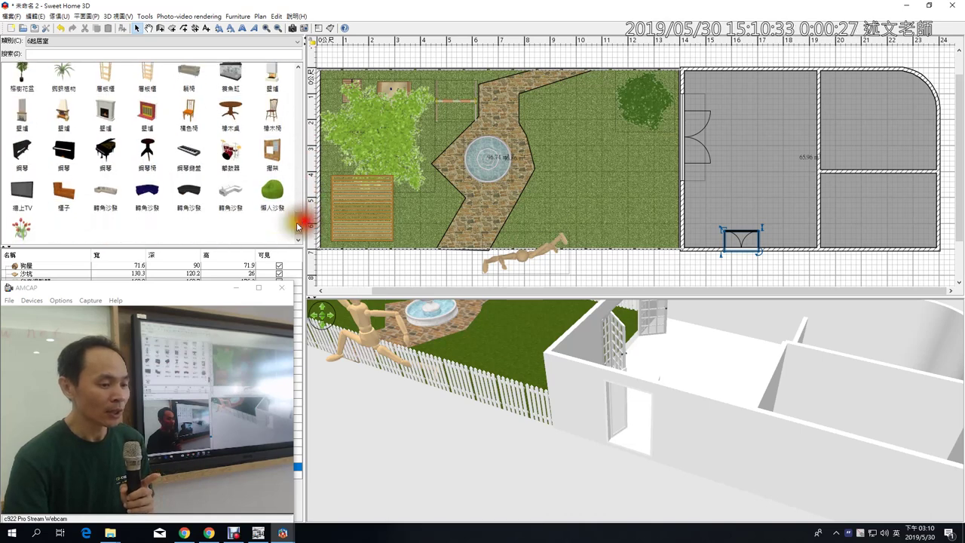
{"action": "left_click", "coordinate": [109, 194]}
{"action": "left_click_drag", "start_coordinate": [108, 194], "coordinate": [756, 97]}
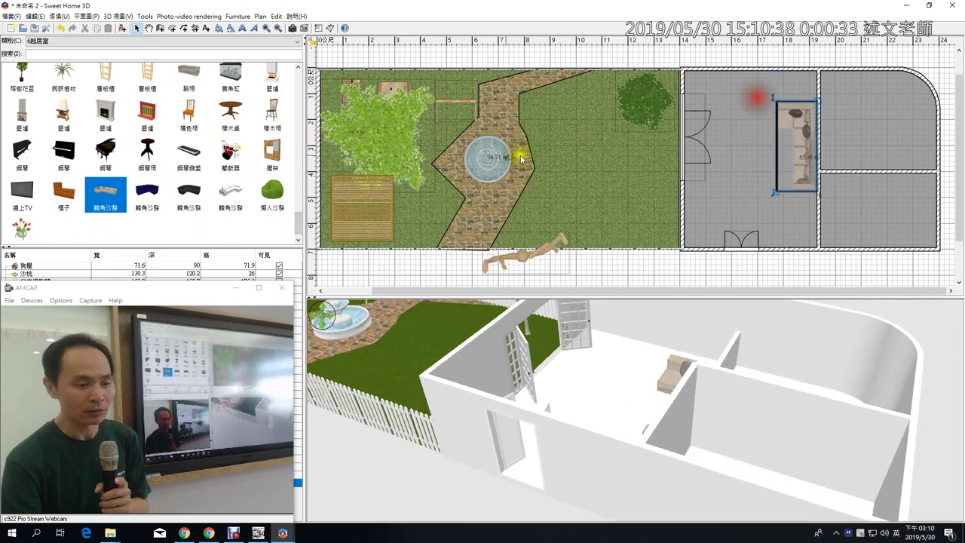
Step: Place a green beanbag sofa (懶人沙發) in the large room's lower-left corner on the plan
{"action": "left_click", "coordinate": [274, 193]}
{"action": "left_click_drag", "start_coordinate": [273, 194], "coordinate": [693, 224]}
{"action": "scroll", "coordinate": [792, 385], "scroll_direction": "up", "scroll_amount": 5}
Step: Enlarge the 3D view area and examine the placed corner sofa up close
{"action": "left_click_drag", "start_coordinate": [797, 387], "coordinate": [864, 392]}
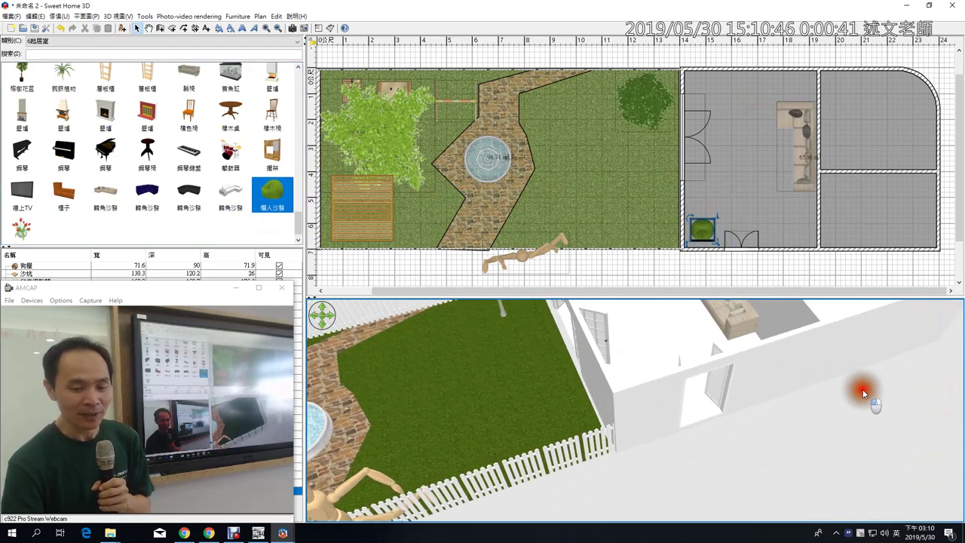
{"action": "scroll", "coordinate": [754, 386], "scroll_direction": "up", "scroll_amount": 6}
{"action": "left_click_drag", "start_coordinate": [759, 296], "coordinate": [759, 224]}
{"action": "left_click", "coordinate": [799, 143]}
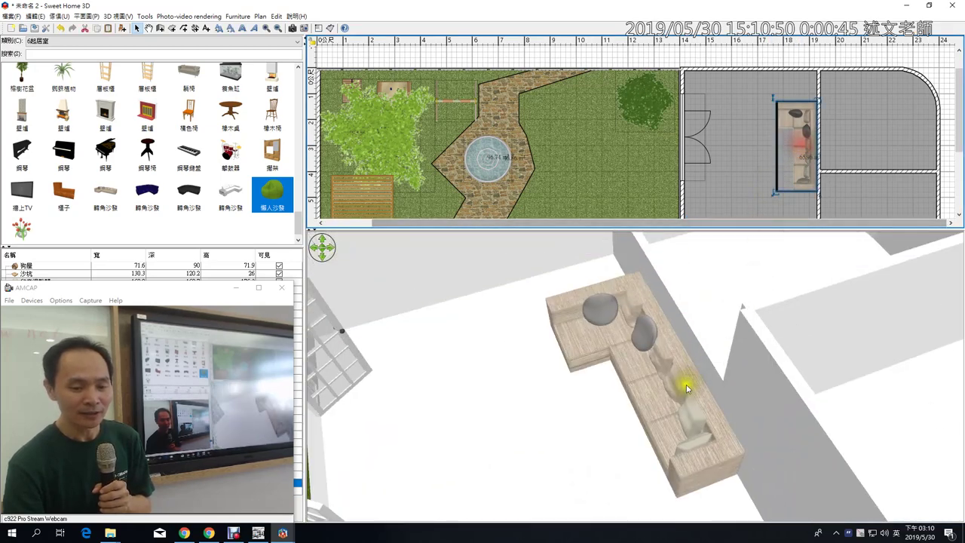
{"action": "left_click_drag", "start_coordinate": [686, 389], "coordinate": [724, 340]}
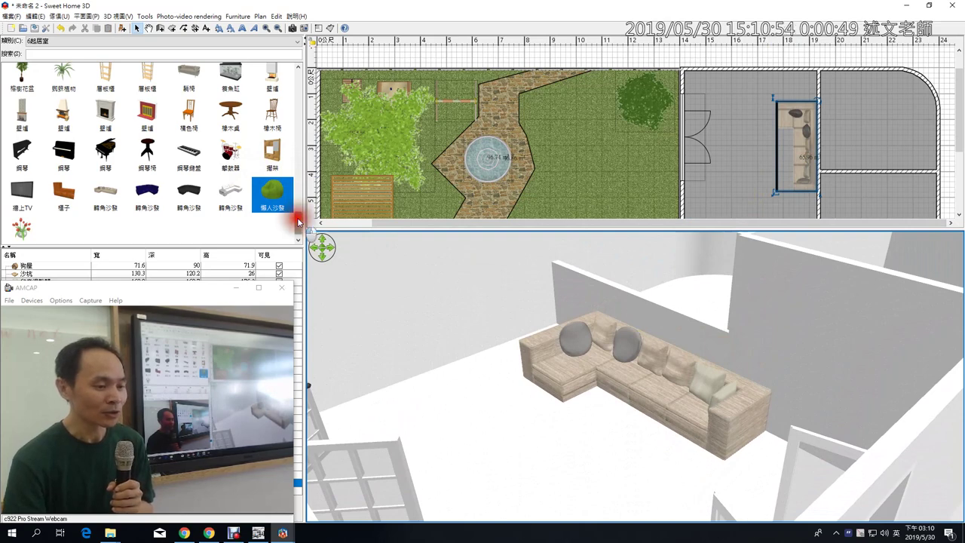
Step: Place a wall TV (牆上TV) on the large room's upper wall and check it in 3D
{"action": "left_click_drag", "start_coordinate": [299, 222], "coordinate": [296, 203]}
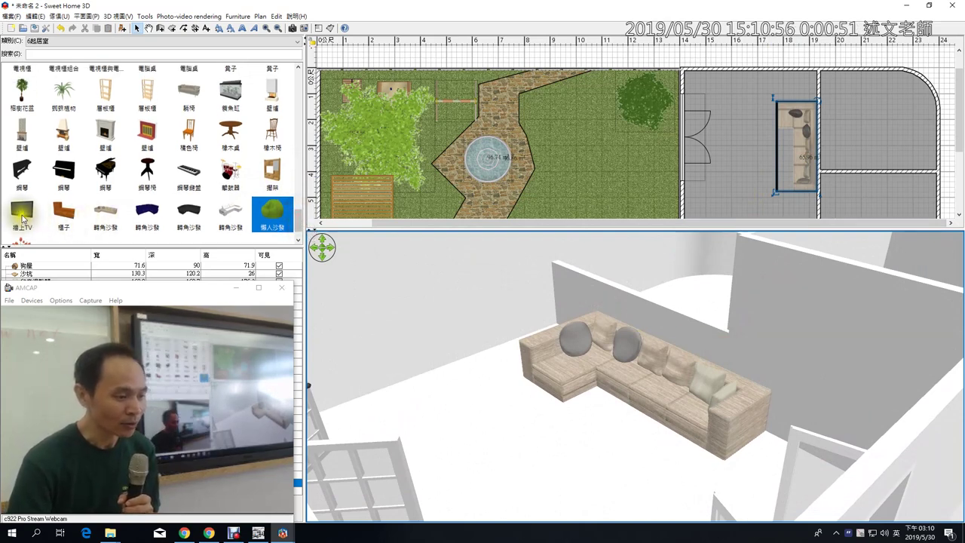
{"action": "left_click_drag", "start_coordinate": [23, 218], "coordinate": [735, 76]}
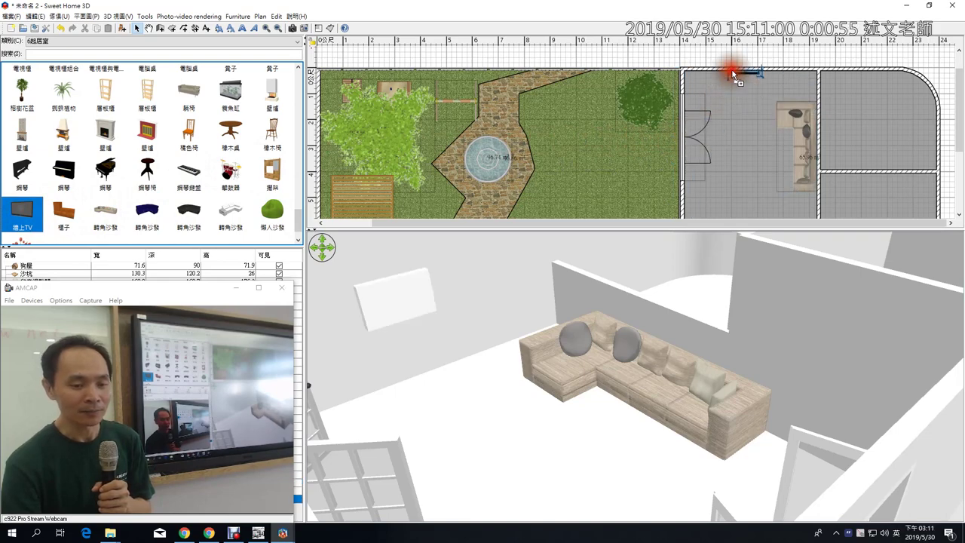
{"action": "mouse_move", "coordinate": [647, 414]}
{"action": "left_mouse_down"}
{"action": "mouse_move", "coordinate": [585, 401]}
{"action": "mouse_move", "coordinate": [631, 392]}
{"action": "mouse_move", "coordinate": [636, 408]}
{"action": "left_mouse_up"}
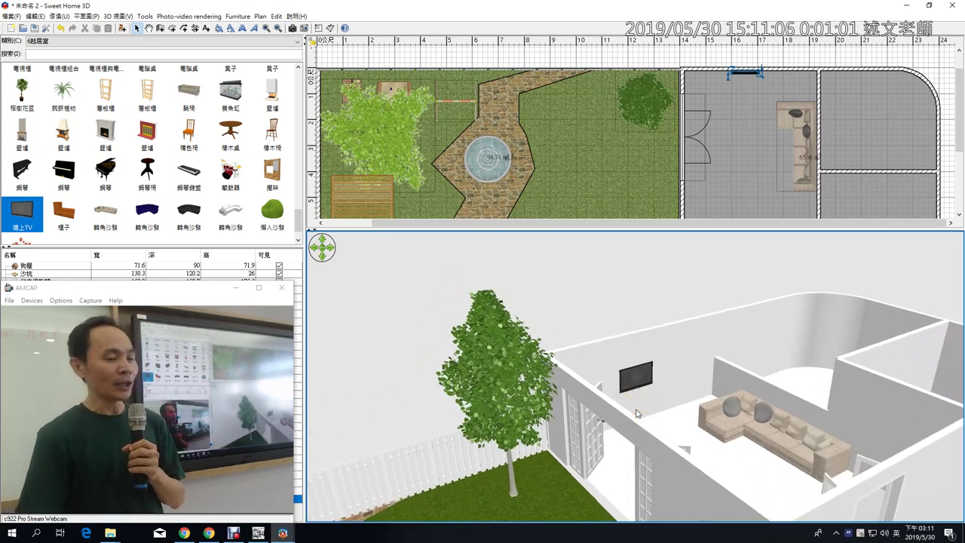
{"action": "left_click", "coordinate": [743, 426]}
{"action": "left_click", "coordinate": [623, 382]}
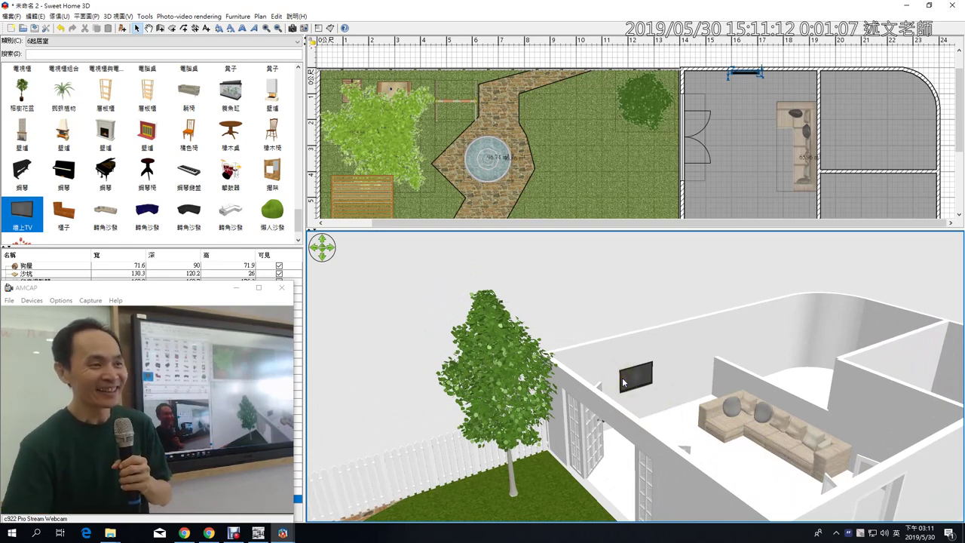
{"action": "left_click", "coordinate": [752, 428]}
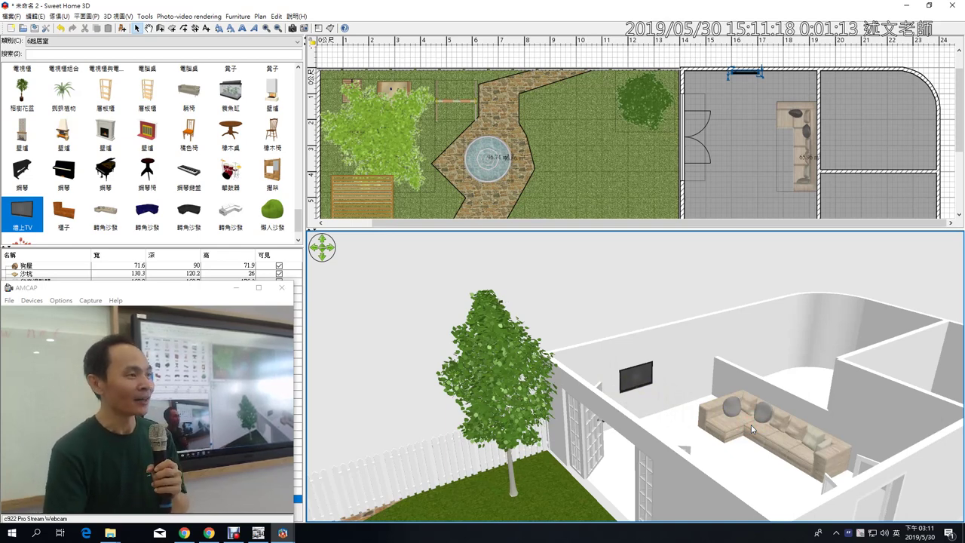
Step: Open the wall TV's properties and set its colour and texture mode to 材質 (materials)
{"action": "double_click", "coordinate": [741, 73]}
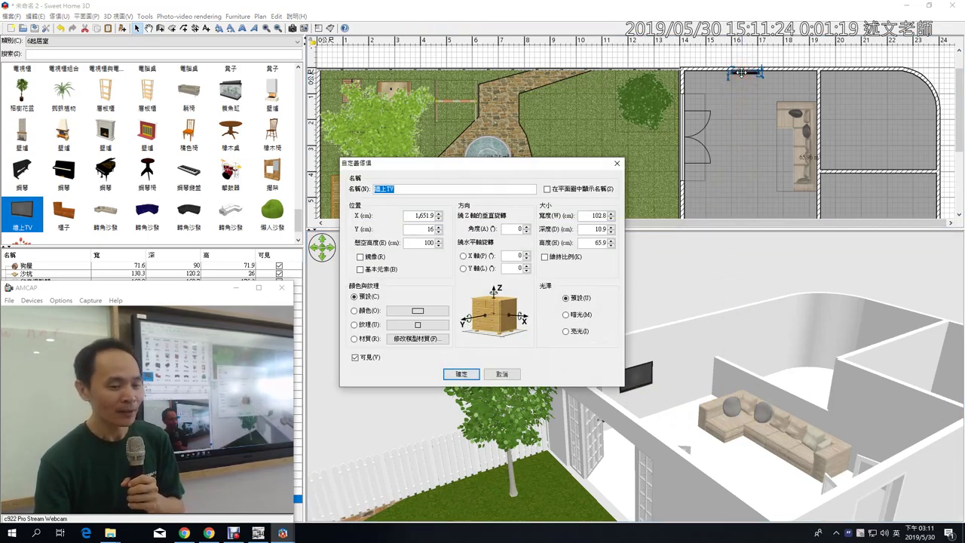
{"action": "left_click", "coordinate": [354, 325]}
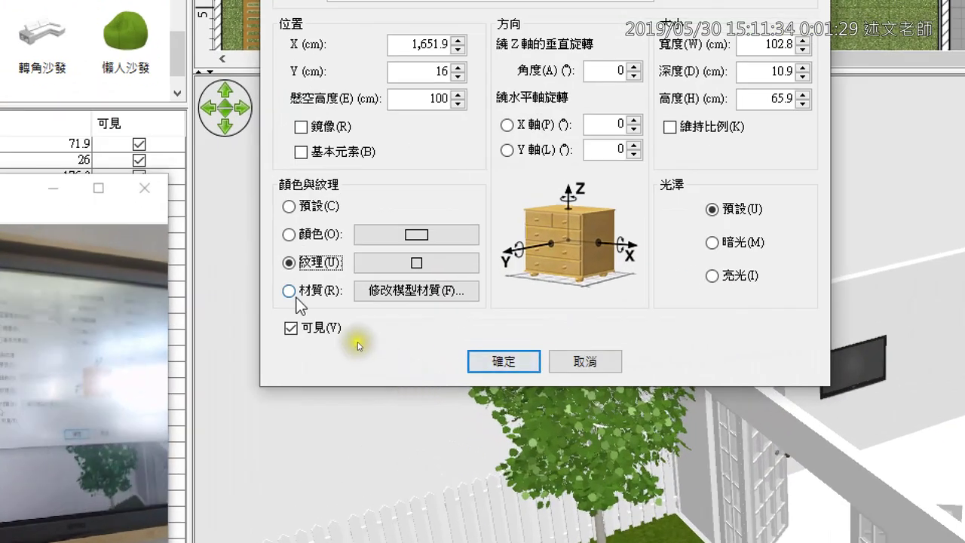
{"action": "left_click", "coordinate": [291, 292]}
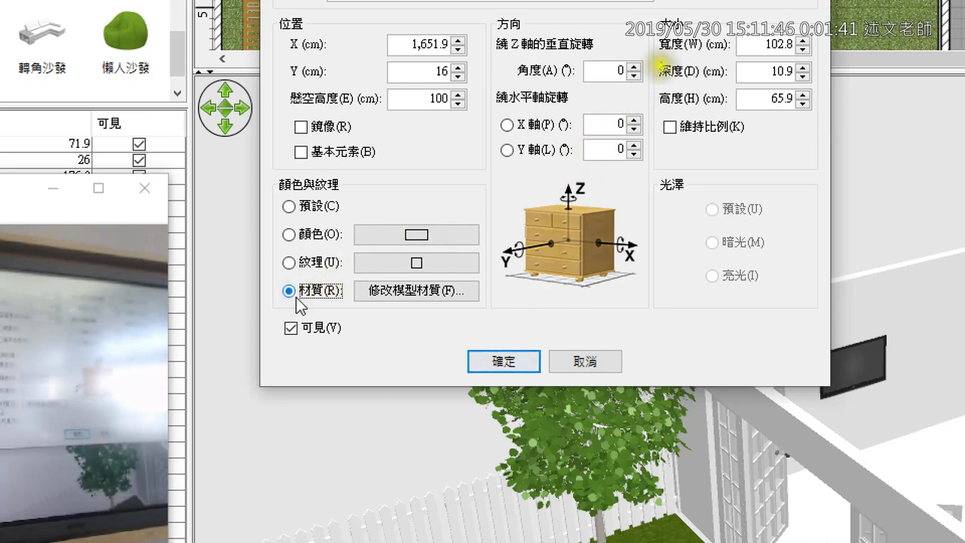
Step: Capture the TV's 大小 (size) settings as a floating screenshot pinned beside the properties dialog
{"action": "left_click_drag", "start_coordinate": [655, 35], "coordinate": [820, 68]}
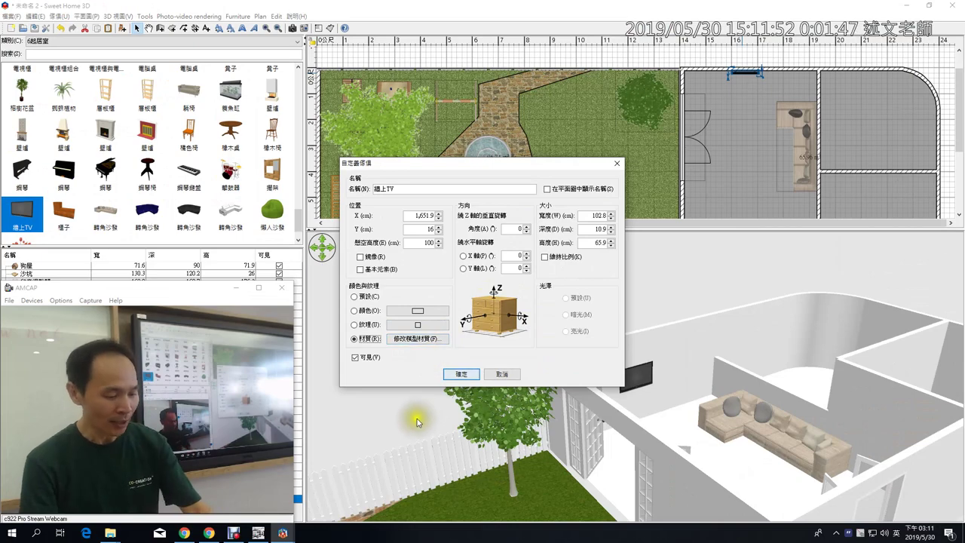
{"action": "key", "text": "F1"}
{"action": "left_click_drag", "start_coordinate": [537, 201], "coordinate": [699, 260]}
{"action": "left_click", "coordinate": [595, 279]}
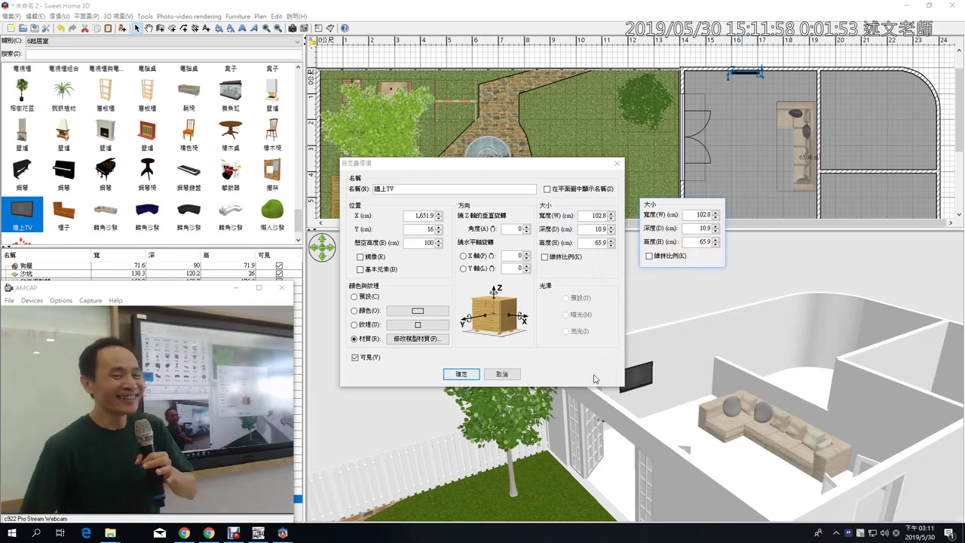
Step: Open the TV's model materials, check the decoration and tv-black parts, and select the screen-tv material
{"action": "left_click", "coordinate": [417, 339]}
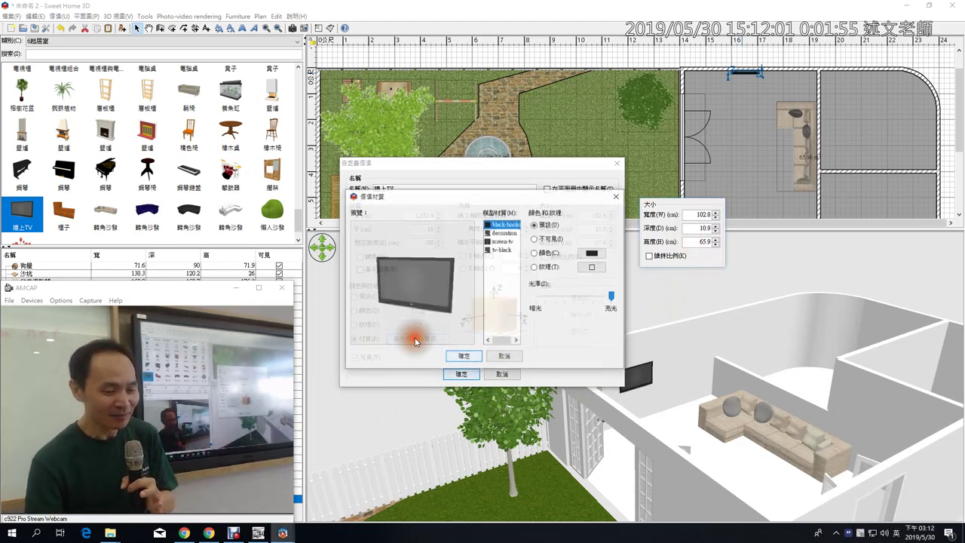
{"action": "left_click", "coordinate": [504, 234]}
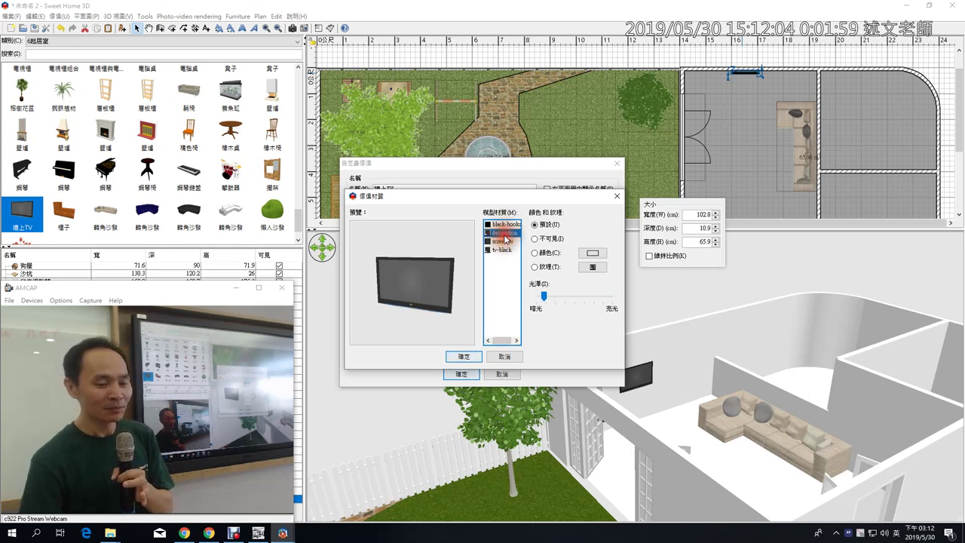
{"action": "left_click", "coordinate": [505, 243]}
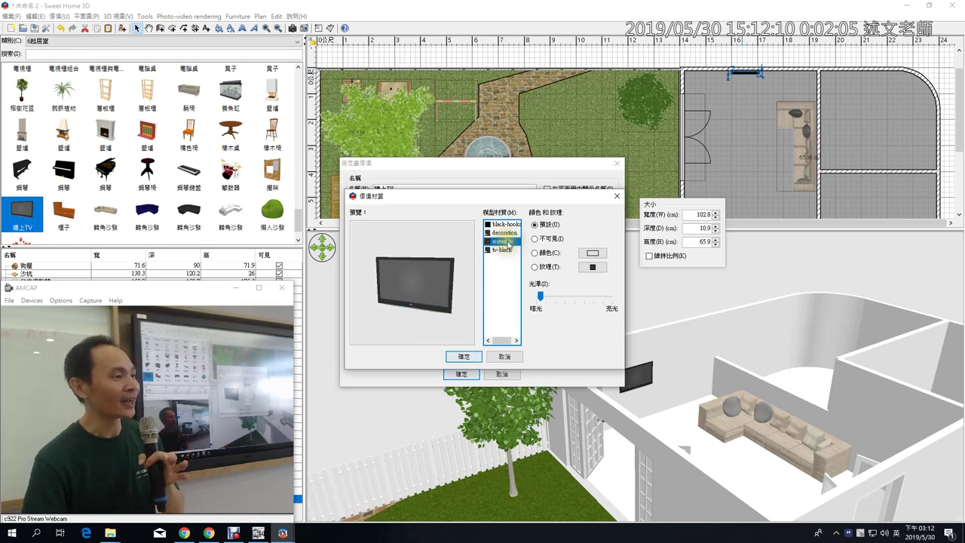
{"action": "left_click", "coordinate": [509, 251]}
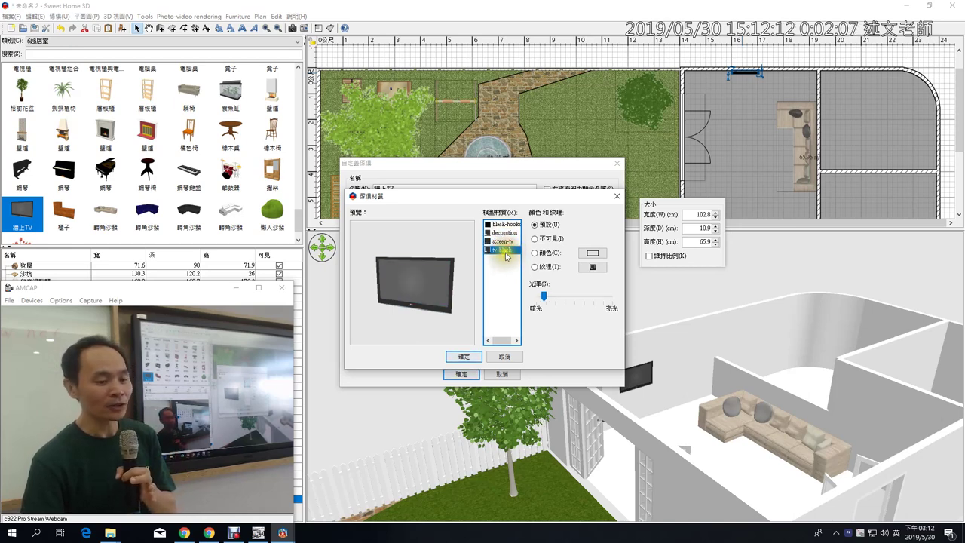
{"action": "left_click", "coordinate": [505, 243]}
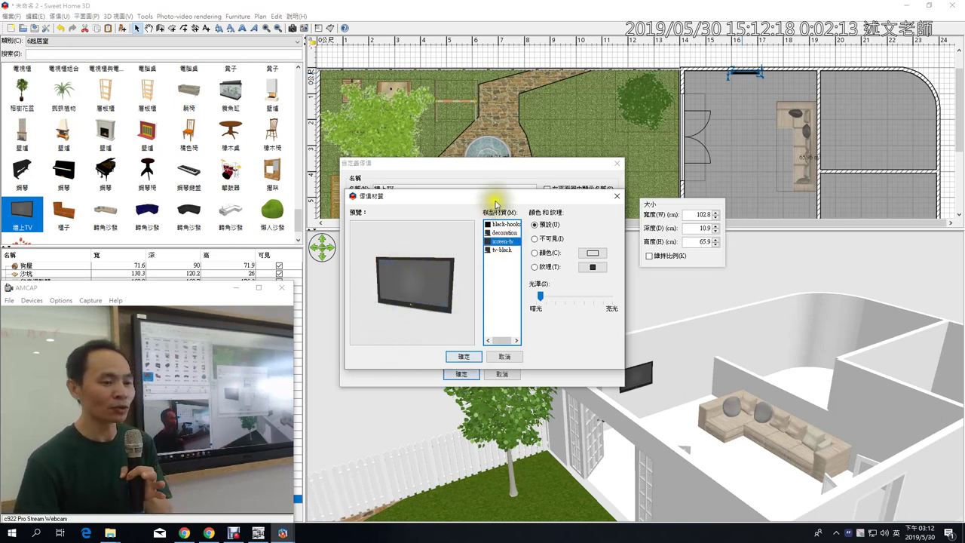
Step: Switch to Chrome and run a Google image search for 五月天電影
{"action": "left_click", "coordinate": [208, 532]}
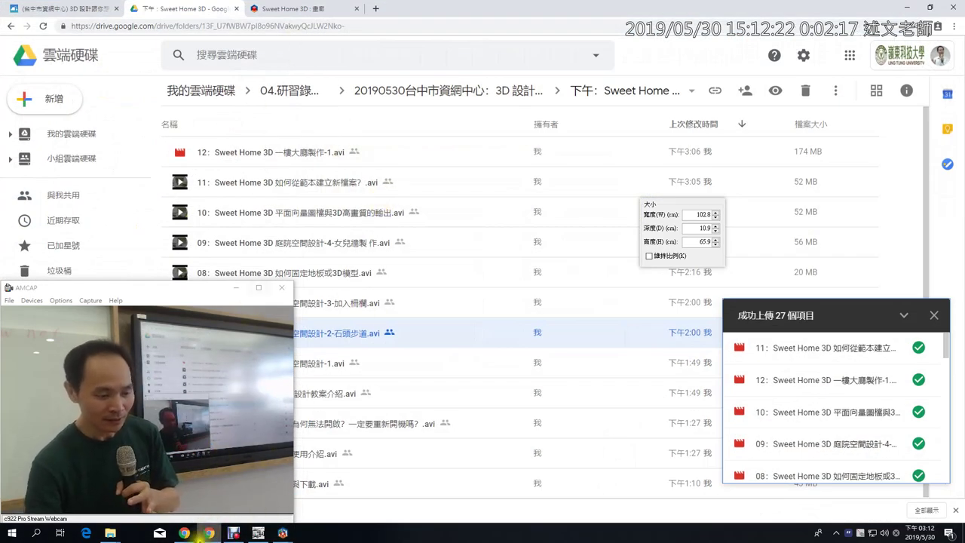
{"action": "key", "text": "alt+Tab"}
{"action": "left_click", "coordinate": [799, 9]}
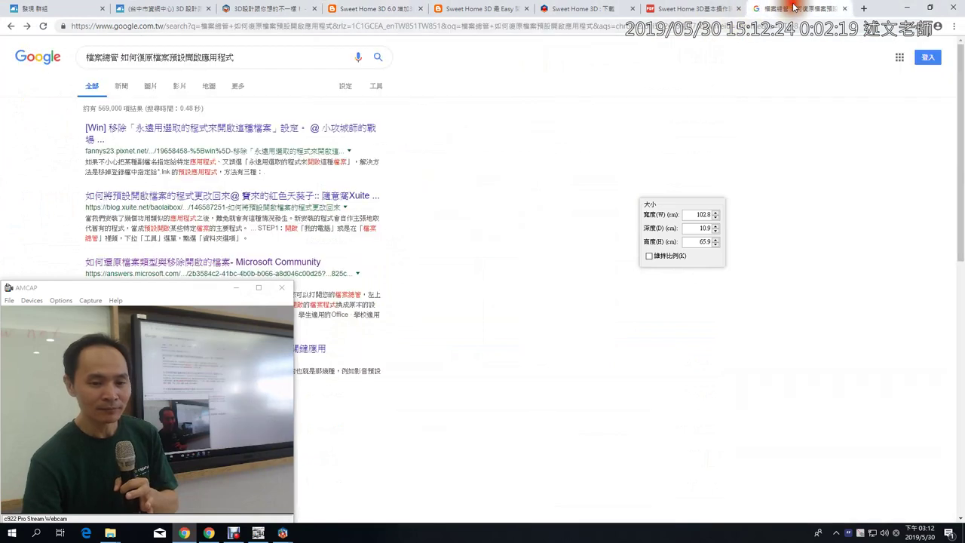
{"action": "triple_click", "coordinate": [248, 57]}
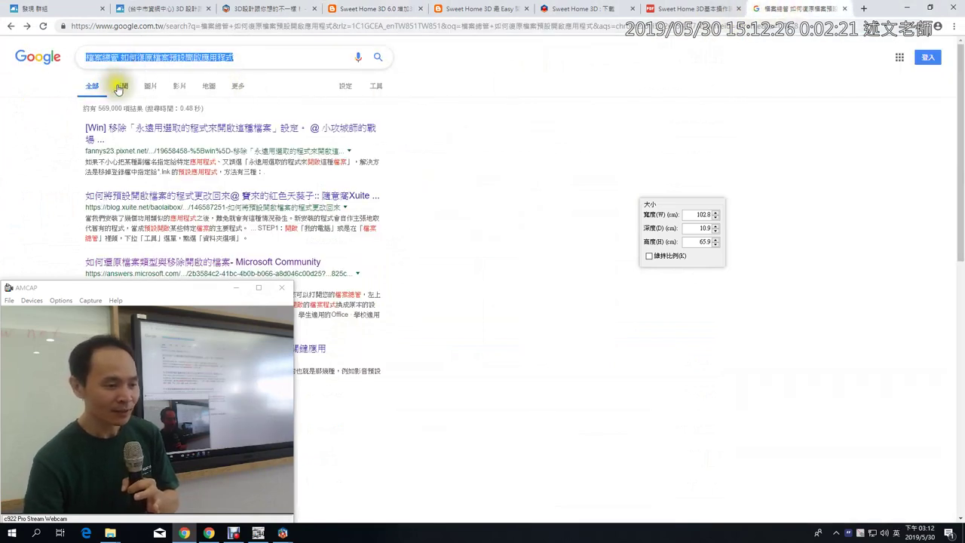
{"action": "key", "text": "BackSpace"}
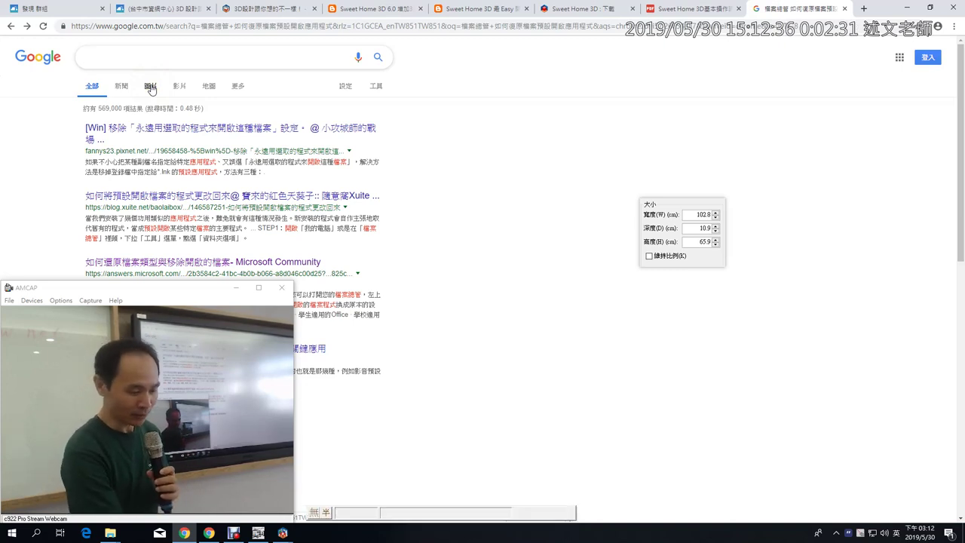
{"action": "type", "text": "五"}
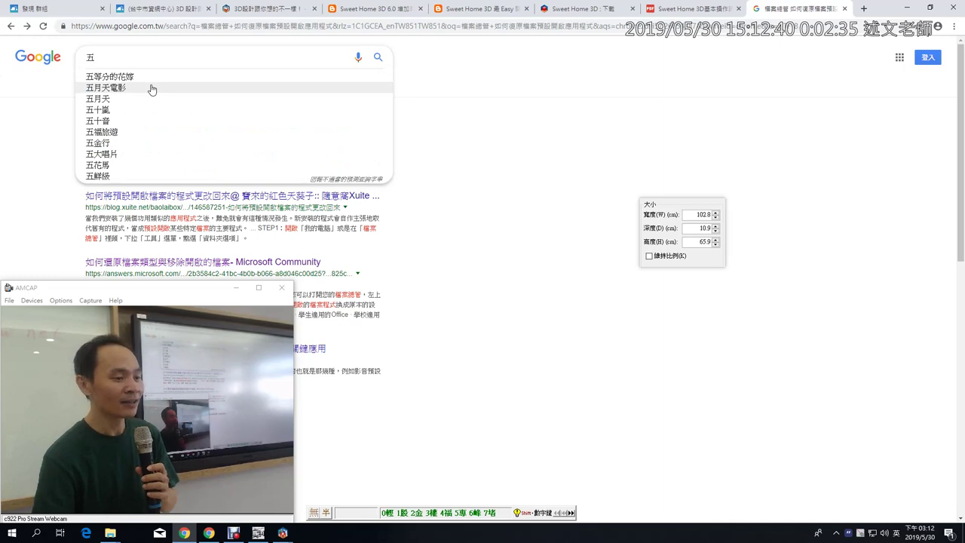
{"action": "left_click", "coordinate": [151, 88]}
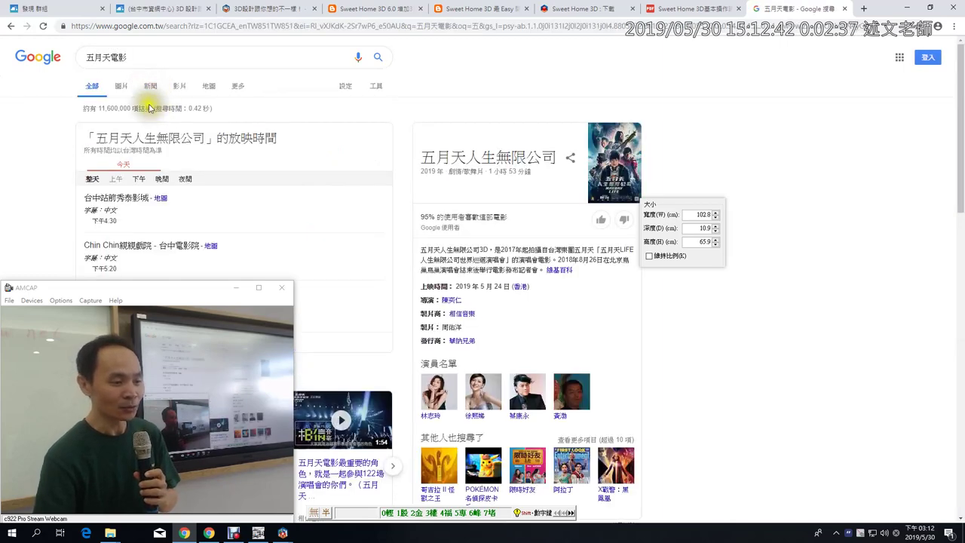
{"action": "left_click", "coordinate": [120, 87]}
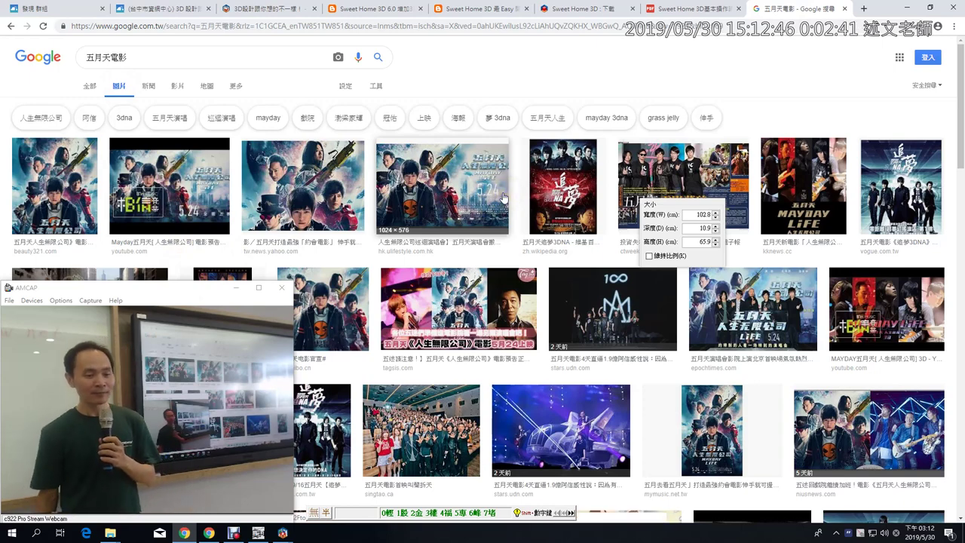
Step: Open the 1024 × 576 Mayday Life poster and save it to the desktop as a JPEG with the suggested file name
{"action": "left_click", "coordinate": [450, 193]}
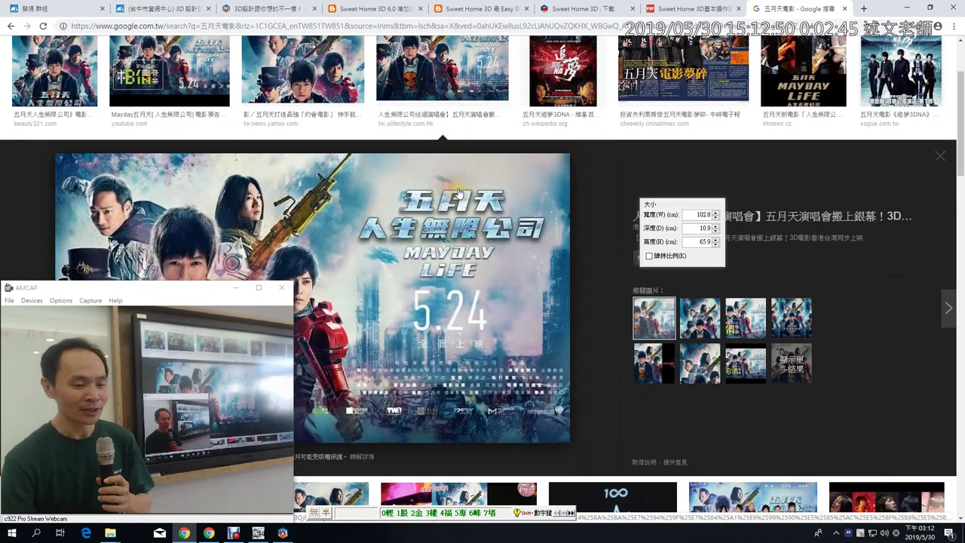
{"action": "right_click", "coordinate": [458, 190]}
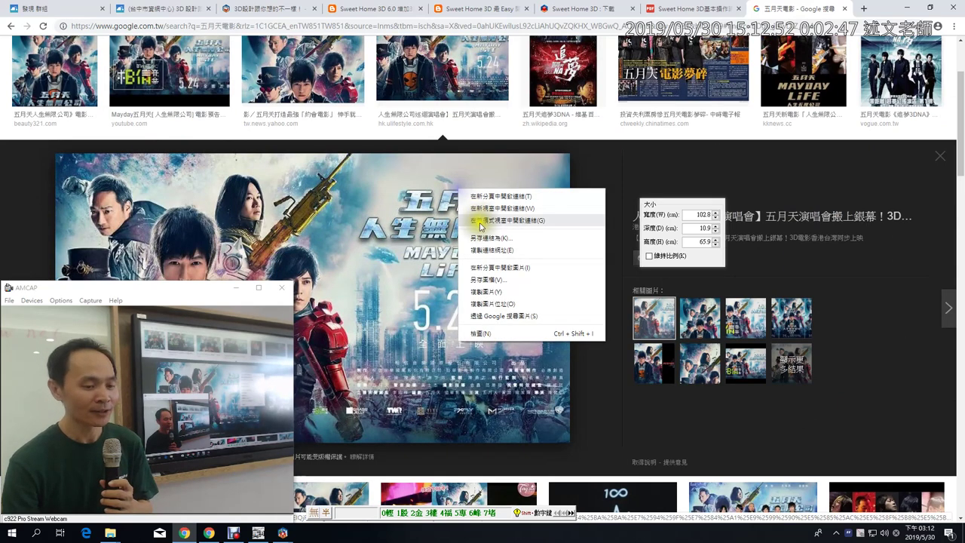
{"action": "left_click", "coordinate": [496, 281]}
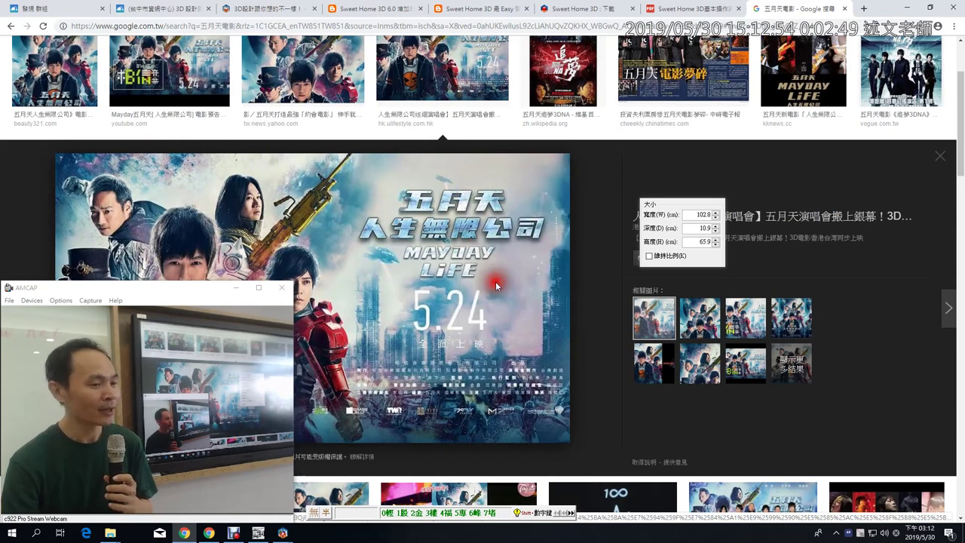
{"action": "left_click", "coordinate": [36, 74]}
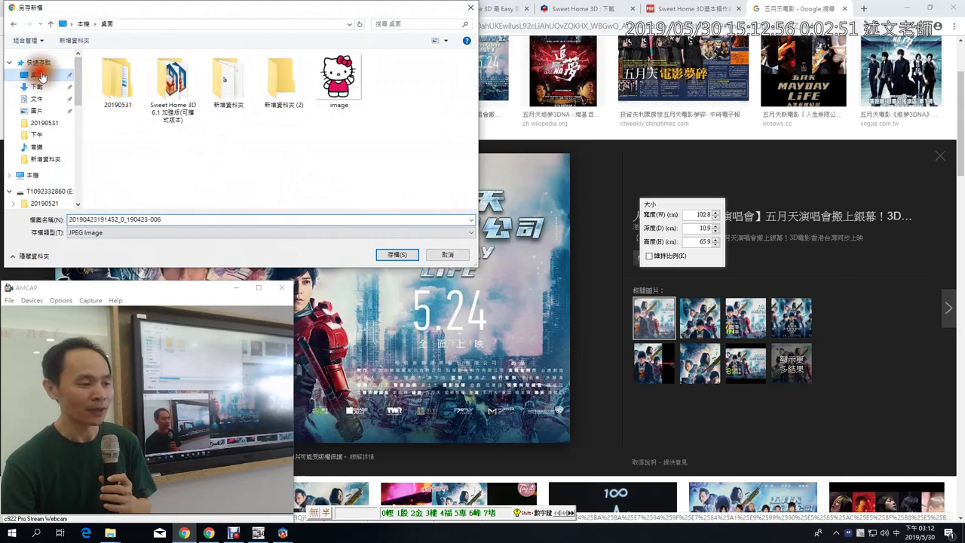
{"action": "left_click", "coordinate": [397, 254]}
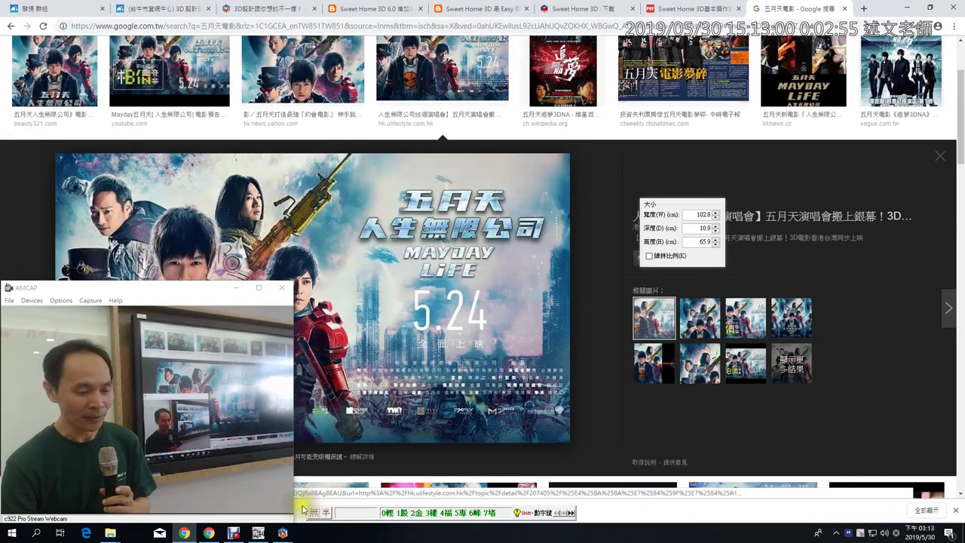
Step: Switch to Sweet Home 3D and start importing a new texture image for the TV's screen-tv material
{"action": "mouse_move", "coordinate": [283, 533]}
{"action": "left_click", "coordinate": [325, 494]}
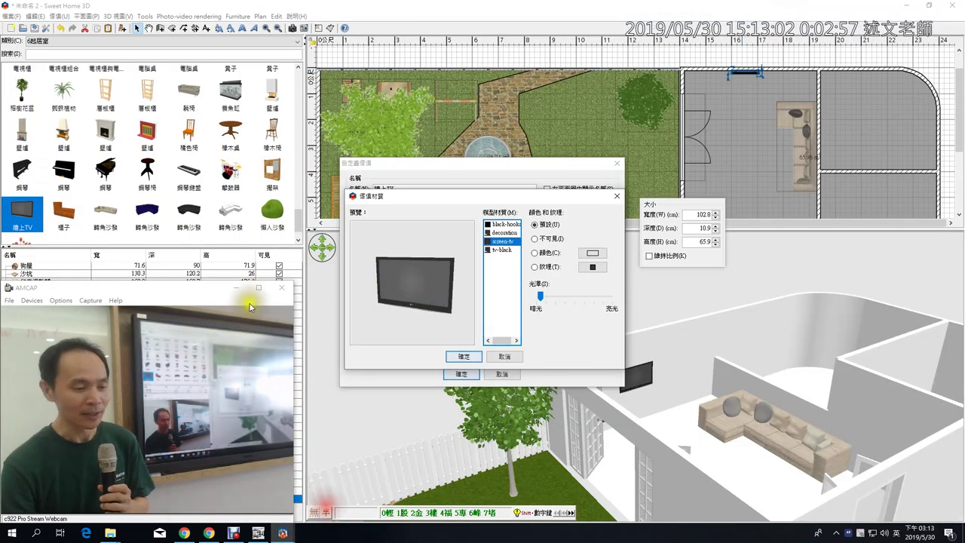
{"action": "left_click_drag", "start_coordinate": [185, 290], "coordinate": [867, 278]}
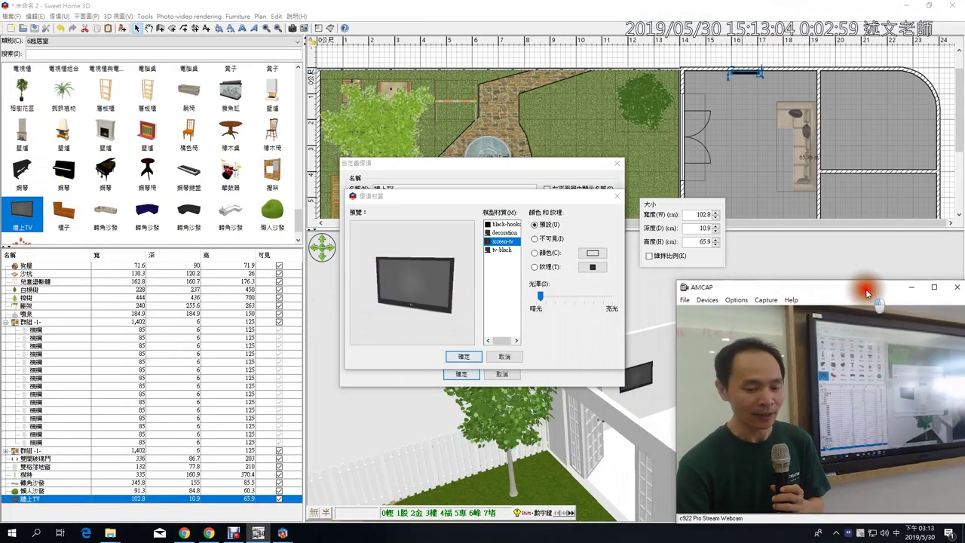
{"action": "left_click_drag", "start_coordinate": [541, 199], "coordinate": [454, 141]}
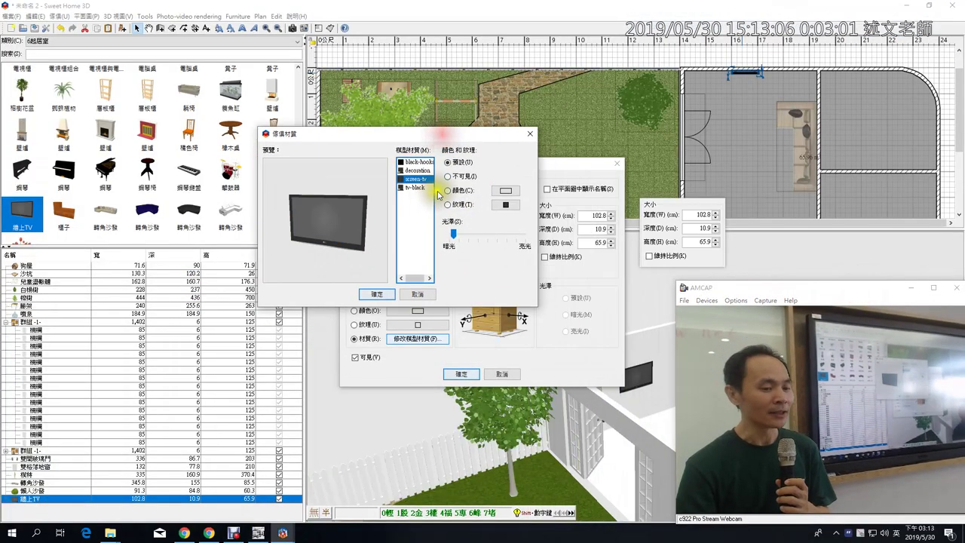
{"action": "left_click", "coordinate": [506, 205]}
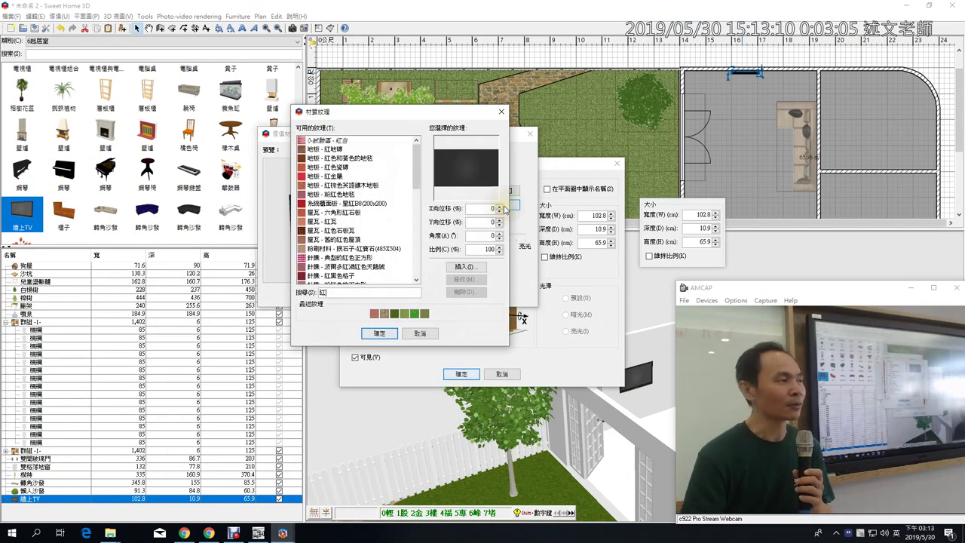
{"action": "left_click_drag", "start_coordinate": [414, 161], "coordinate": [415, 131]}
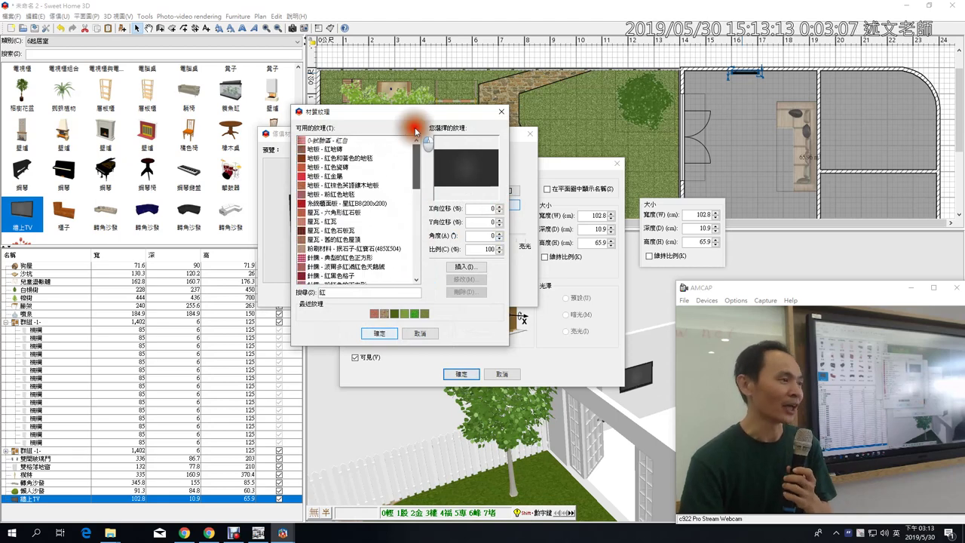
{"action": "left_click", "coordinate": [477, 269]}
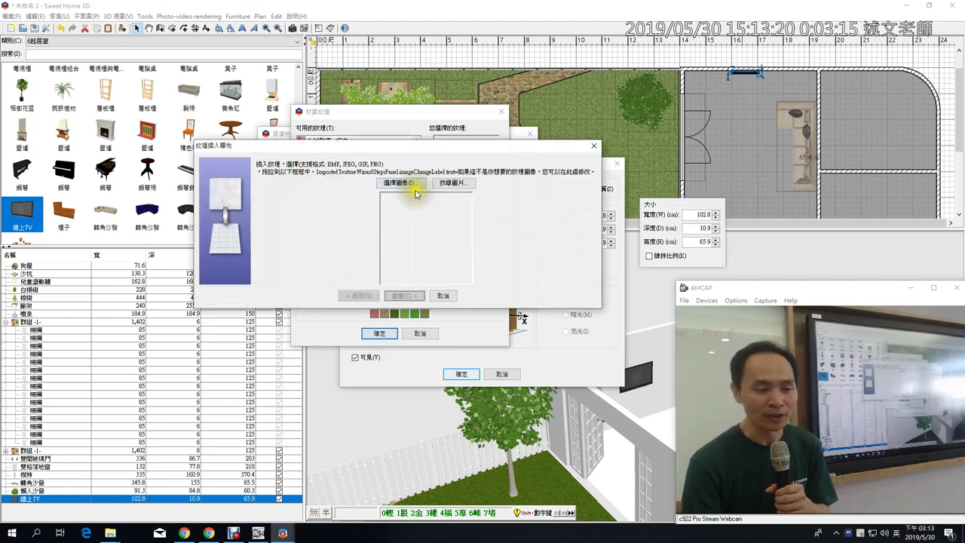
Step: Load the downloaded Mayday Life poster from Chrome into the texture import wizard and continue to the texture's attributes
{"action": "left_click", "coordinate": [184, 533]}
{"action": "left_click_drag", "start_coordinate": [79, 512], "coordinate": [423, 231]}
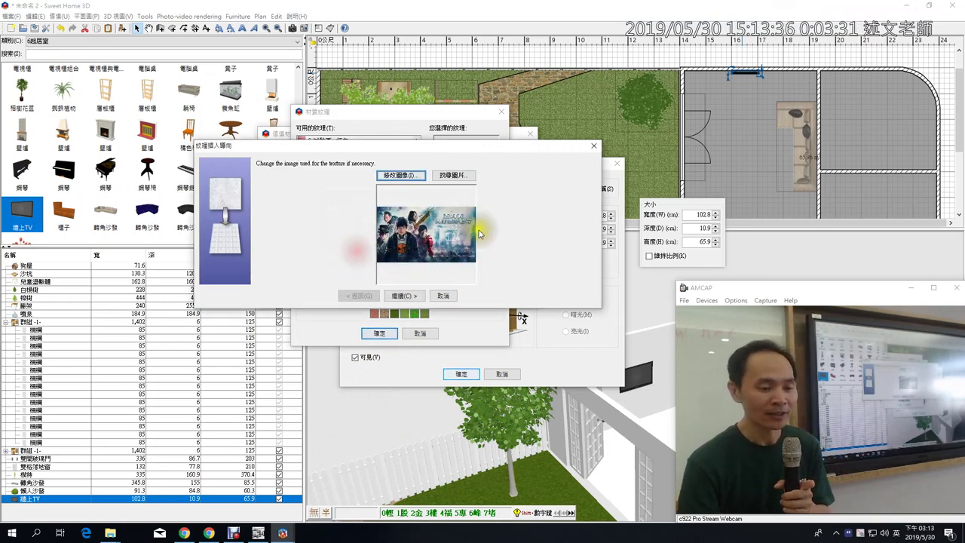
{"action": "left_click", "coordinate": [410, 296]}
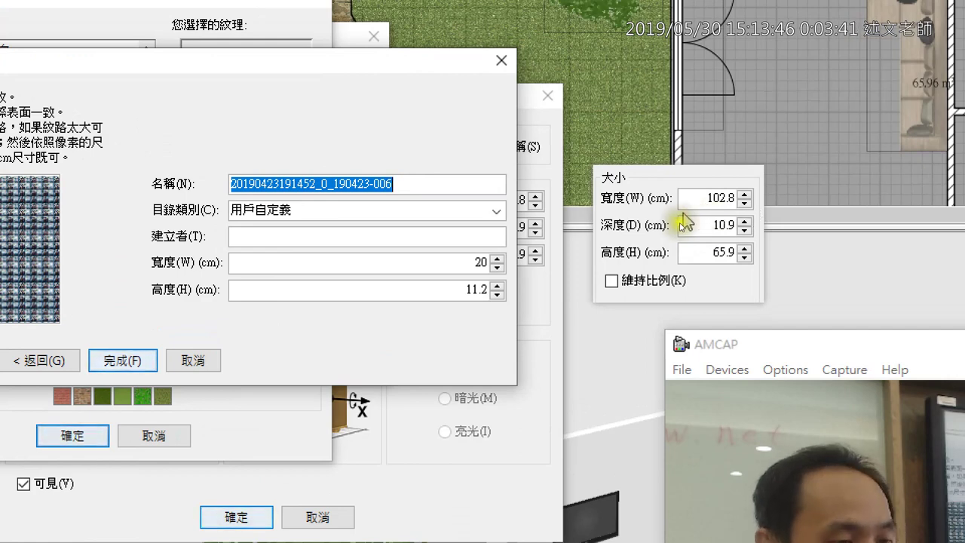
Step: Set the poster texture's width to 102.8 cm and finish the texture import
{"action": "double_click", "coordinate": [481, 263]}
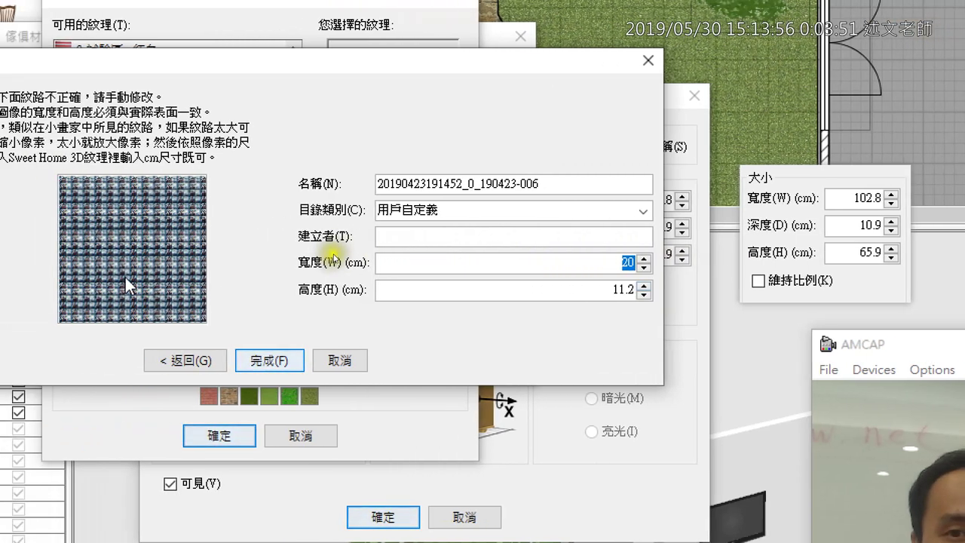
{"action": "type", "text": "10"}
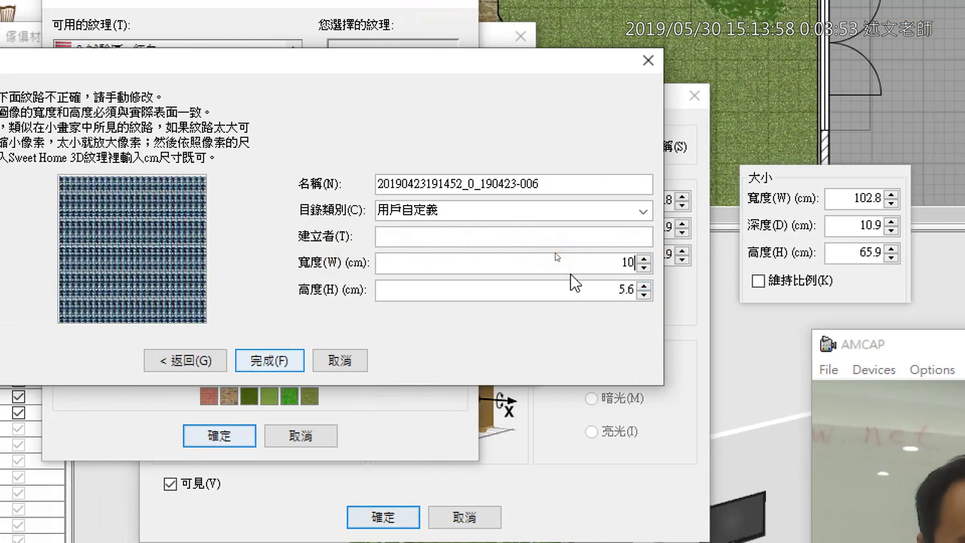
{"action": "type", "text": "02.2"}
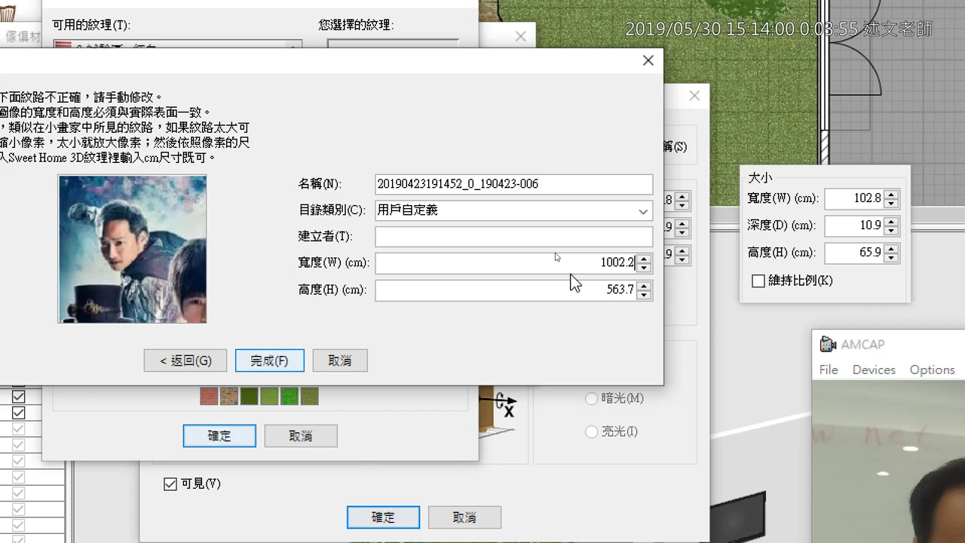
{"action": "key", "text": "Left"}
{"action": "key", "text": "Left"}
{"action": "key", "text": "Left"}
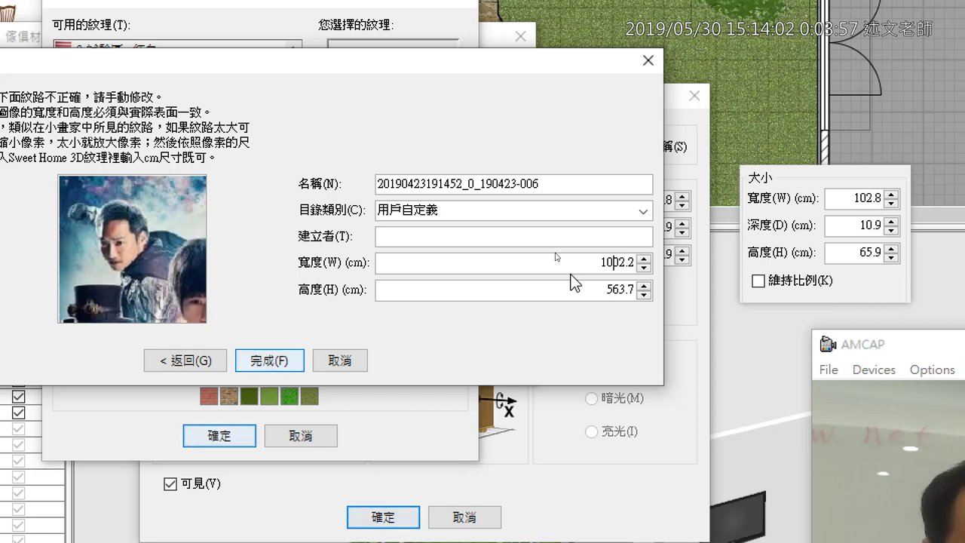
{"action": "key", "text": "BackSpace"}
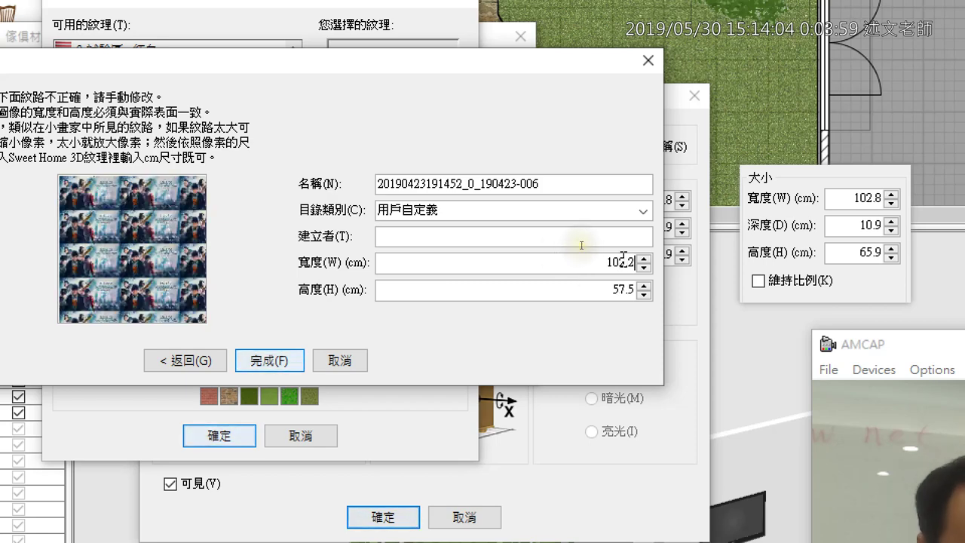
{"action": "key", "text": "End"}
{"action": "key", "text": "BackSpace"}
{"action": "type", "text": "8"}
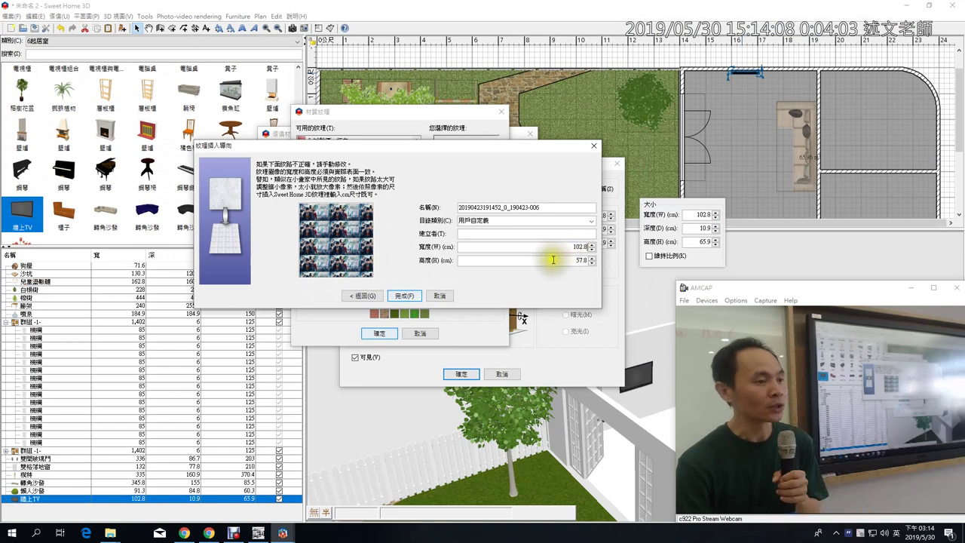
{"action": "left_click", "coordinate": [411, 297]}
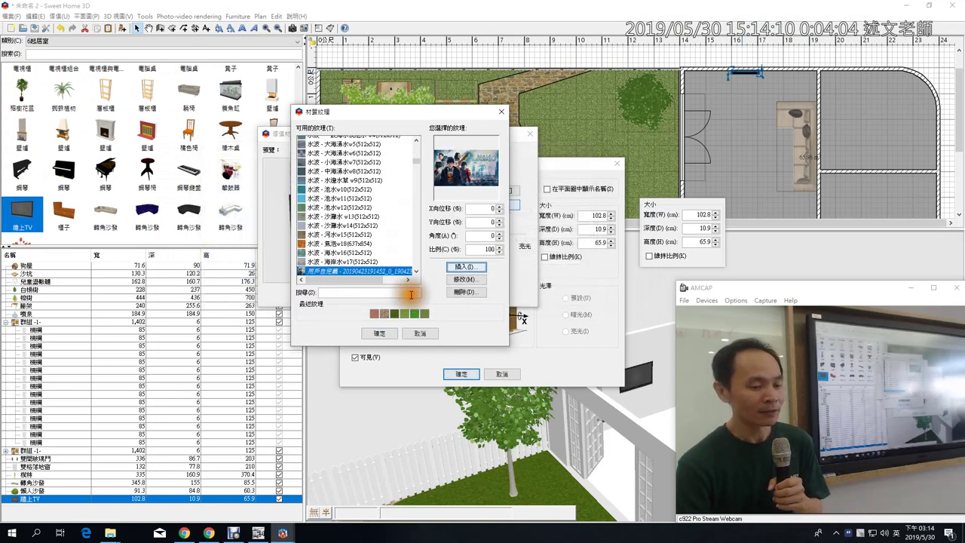
Step: Apply the imported poster texture to the TV's screen-tv material and confirm the material and furniture settings
{"action": "left_click", "coordinate": [379, 334]}
{"action": "left_click_drag", "start_coordinate": [324, 226], "coordinate": [348, 215]}
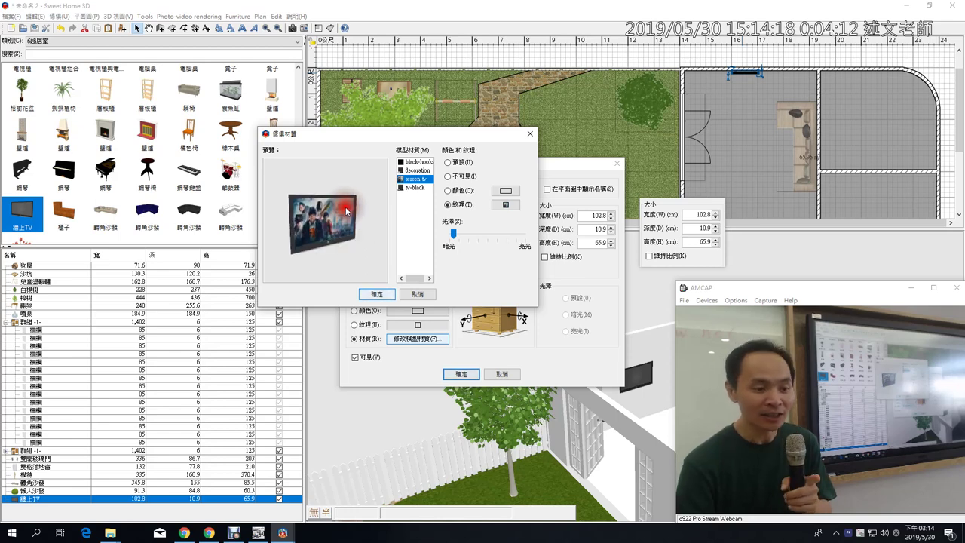
{"action": "left_click", "coordinate": [374, 294]}
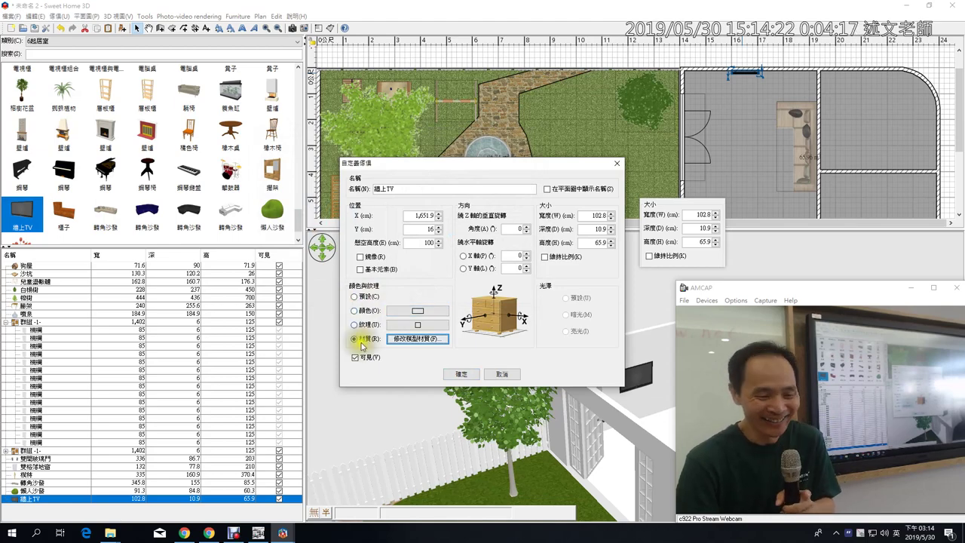
{"action": "left_click", "coordinate": [458, 374]}
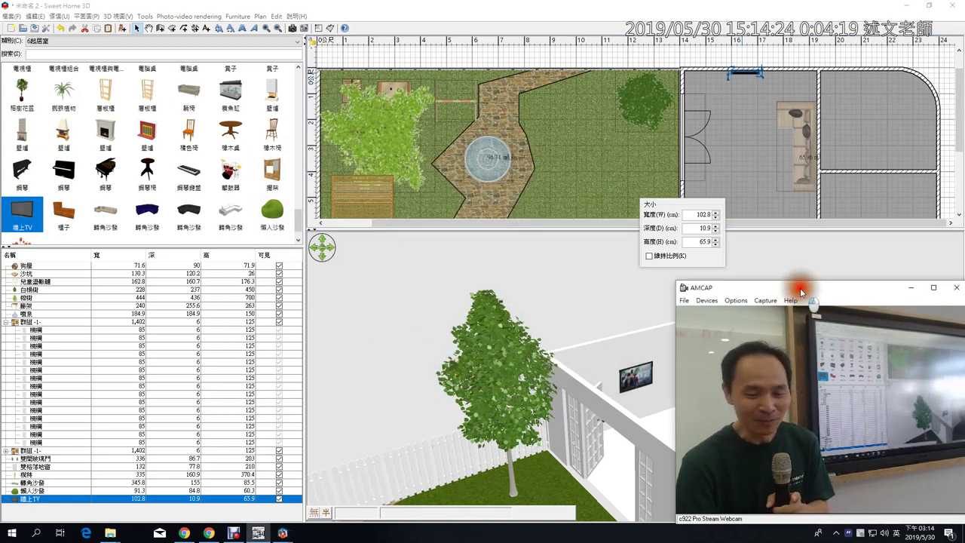
Step: Select the corner sofa in the plan and close the floating screenshot of the TV's size settings
{"action": "left_click_drag", "start_coordinate": [801, 291], "coordinate": [128, 289]}
{"action": "left_click_drag", "start_coordinate": [603, 402], "coordinate": [709, 434]}
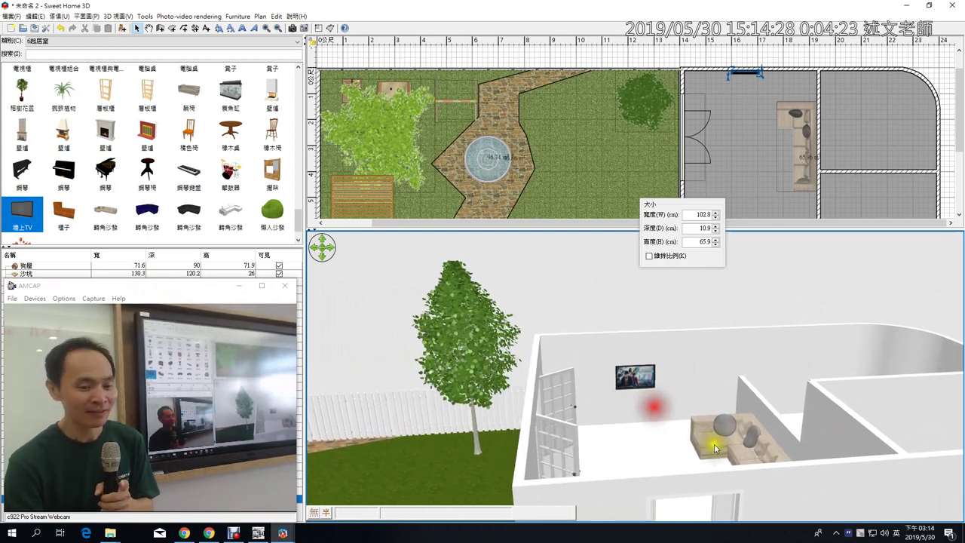
{"action": "scroll", "coordinate": [721, 411], "scroll_direction": "up", "scroll_amount": 4}
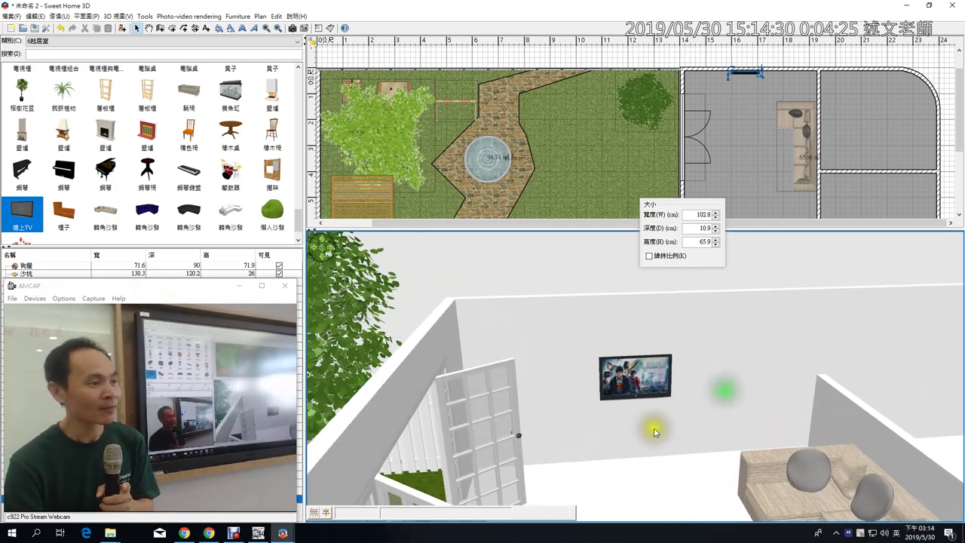
{"action": "left_click_drag", "start_coordinate": [647, 427], "coordinate": [714, 435]}
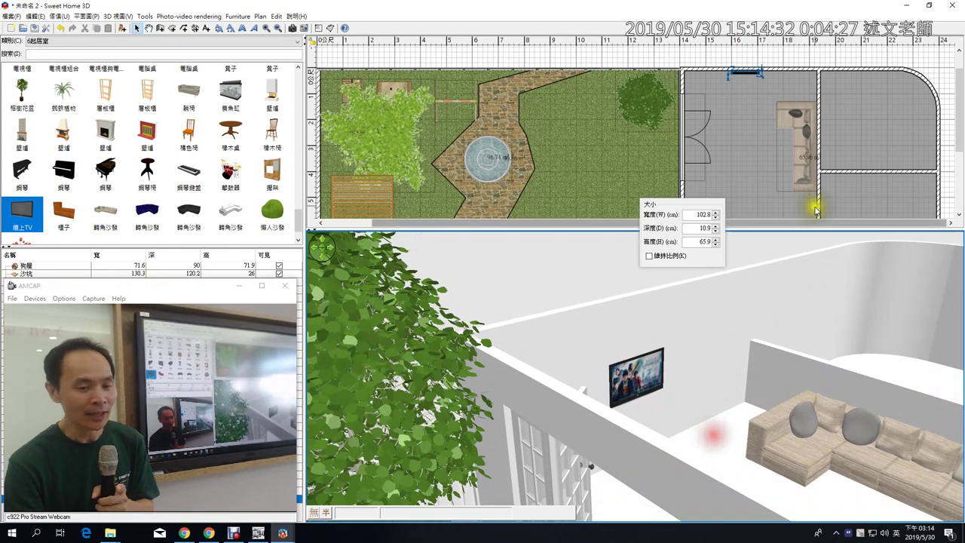
{"action": "left_click", "coordinate": [804, 134]}
{"action": "right_click", "coordinate": [643, 197]}
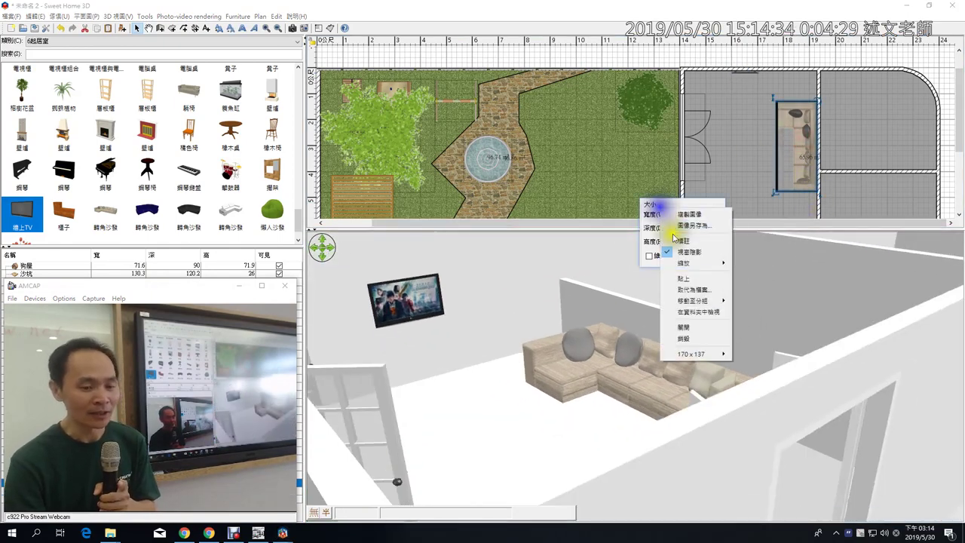
{"action": "left_click", "coordinate": [694, 324]}
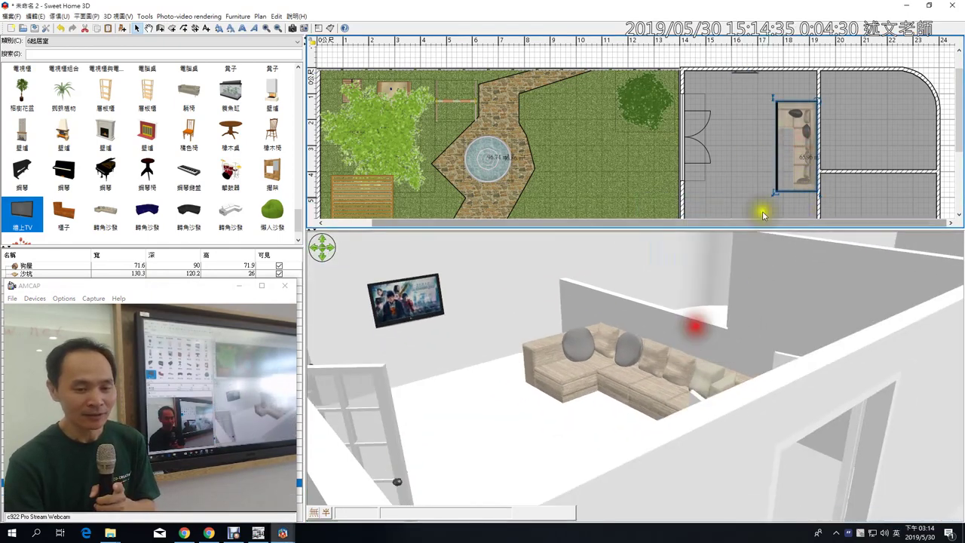
Step: Open the corner sofa's properties and capture its 大小 (size) settings as a floating screenshot pinned beside the dialog
{"action": "double_click", "coordinate": [807, 127]}
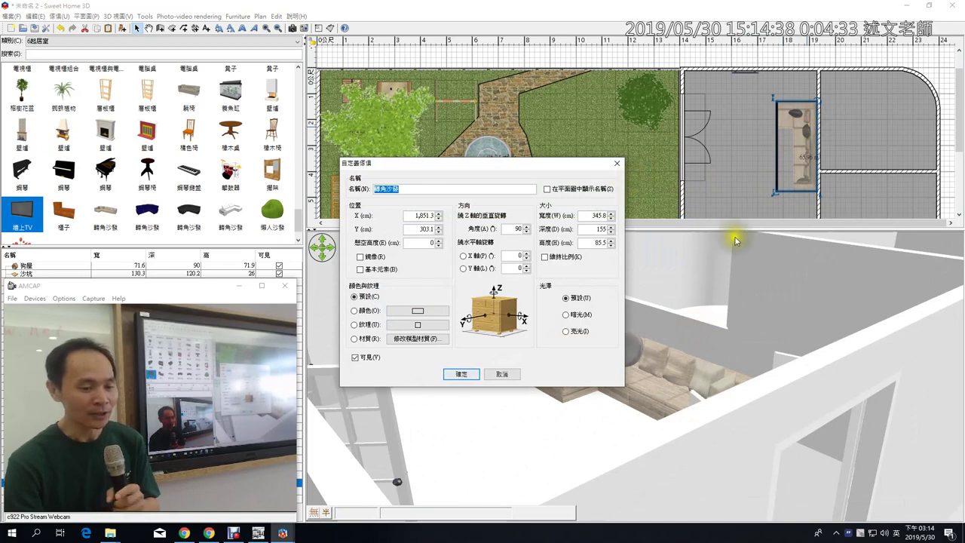
{"action": "key", "text": "F1"}
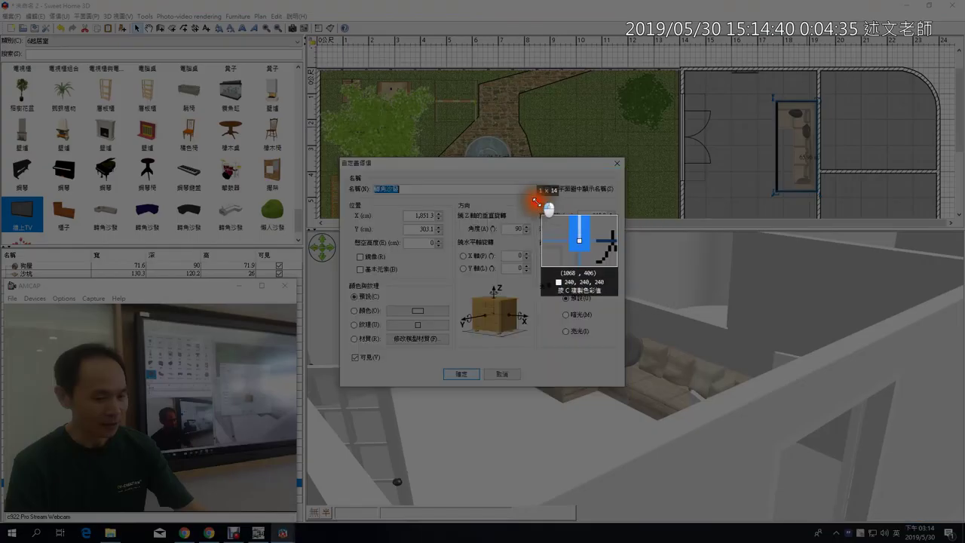
{"action": "left_click_drag", "start_coordinate": [537, 197], "coordinate": [787, 254]}
{"action": "left_click", "coordinate": [615, 279]}
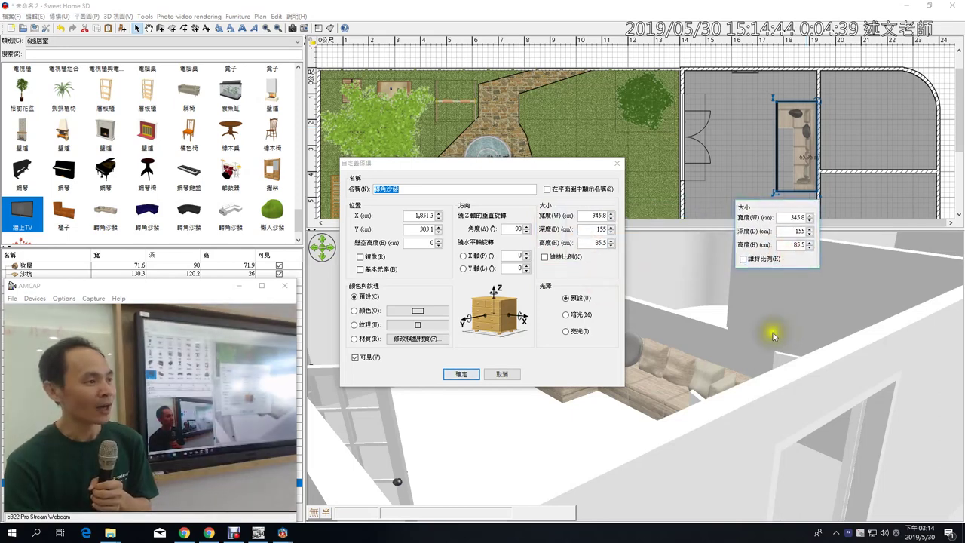
Step: Switch the sofa to 材質 (materials), open its model materials, and check parts 1 and 6 in the list
{"action": "left_click", "coordinate": [354, 339]}
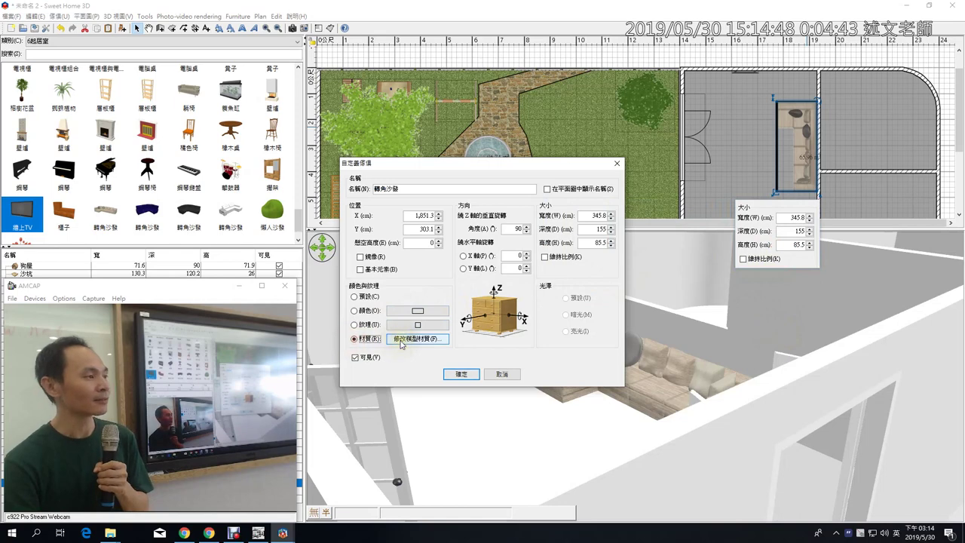
{"action": "left_click", "coordinate": [402, 340]}
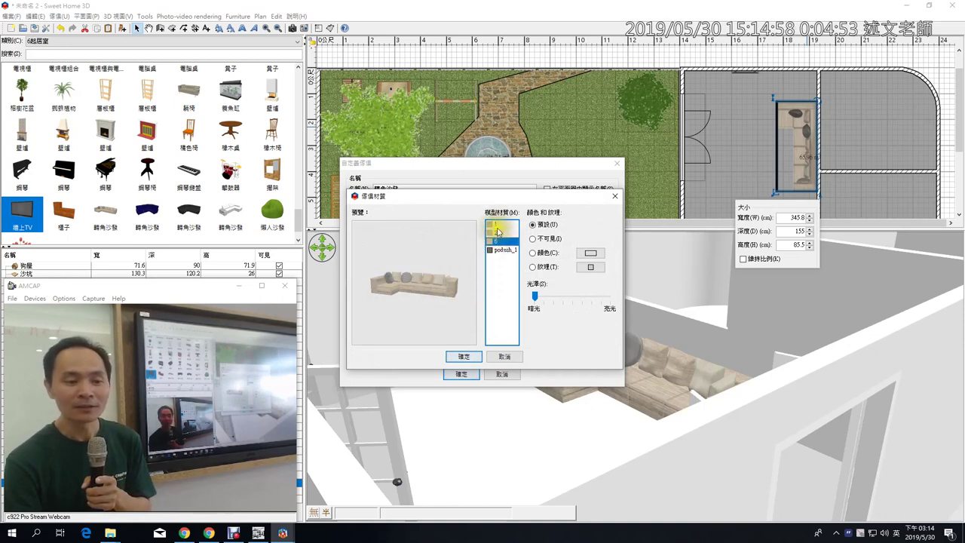
{"action": "left_click", "coordinate": [499, 224]}
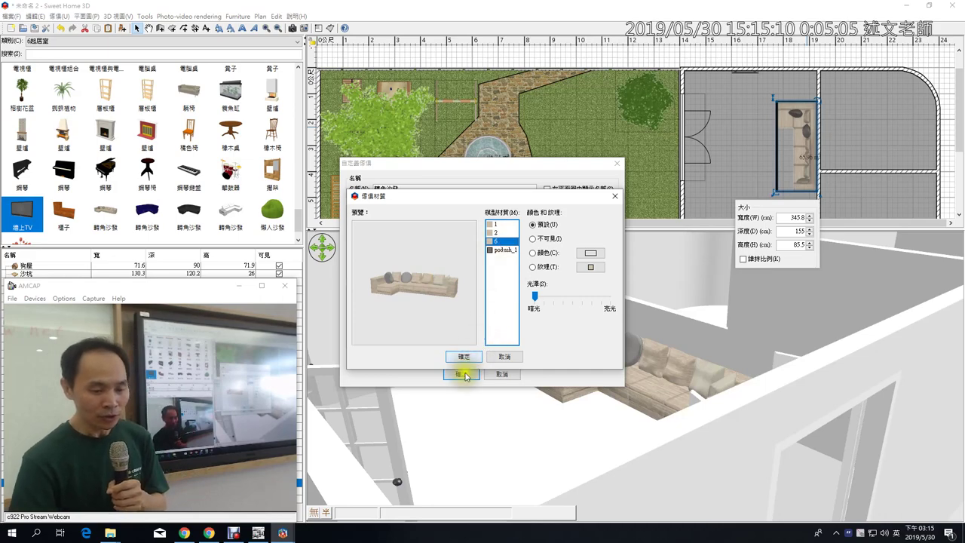
Step: Switch to Chrome and replace the current image search with one for Hello Kitty
{"action": "left_click", "coordinate": [206, 536]}
{"action": "scroll", "coordinate": [440, 99], "scroll_direction": "down", "scroll_amount": 2}
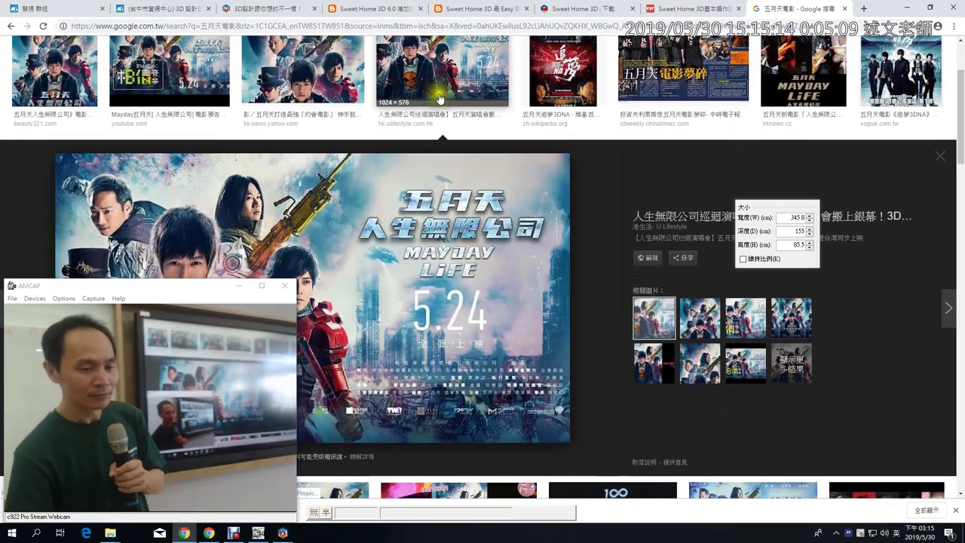
{"action": "scroll", "coordinate": [440, 99], "scroll_direction": "up", "scroll_amount": 2}
{"action": "left_click_drag", "start_coordinate": [223, 58], "coordinate": [51, 63]}
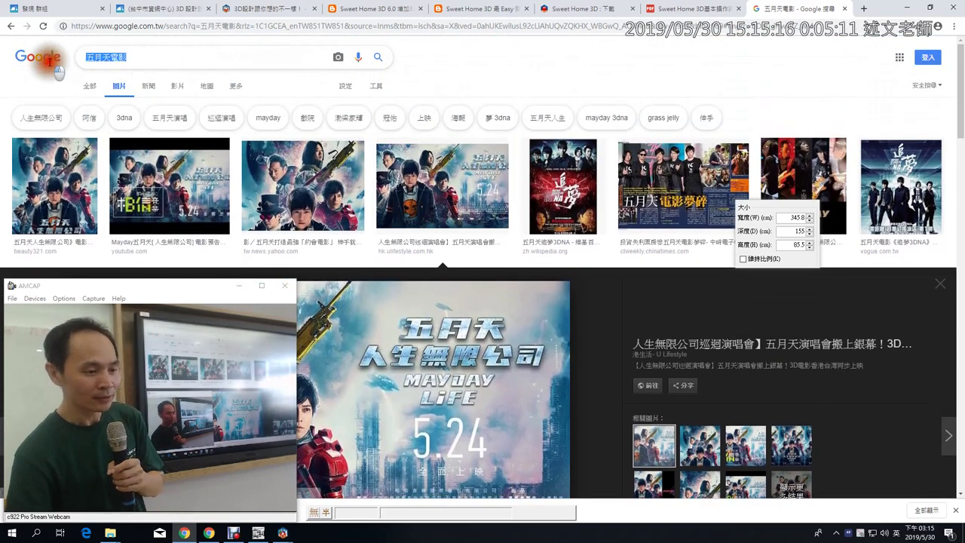
{"action": "left_click", "coordinate": [358, 57]}
{"action": "left_click", "coordinate": [155, 84]}
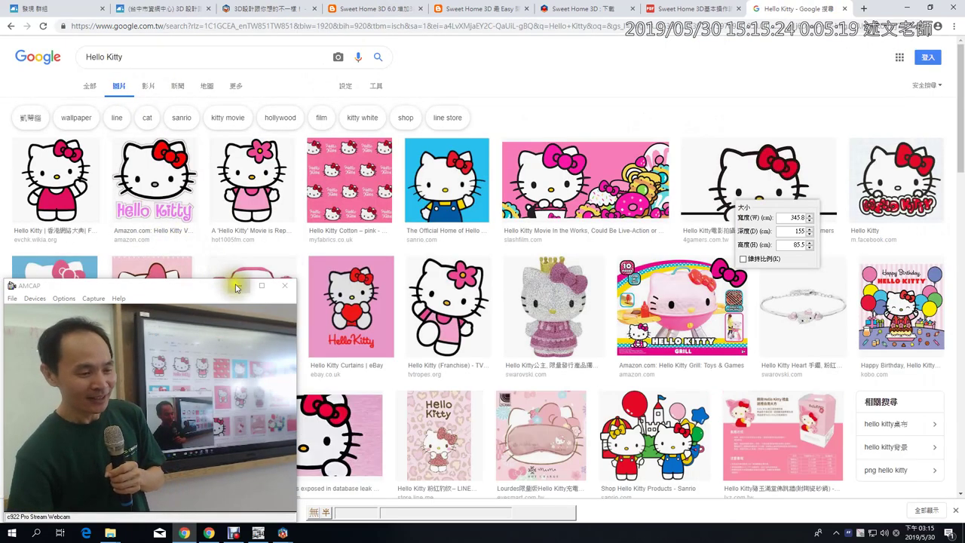
Step: Save the 960 × 960 red-background Hello Kitty picture from the image results to the desktop as kitty
{"action": "left_click", "coordinate": [236, 286]}
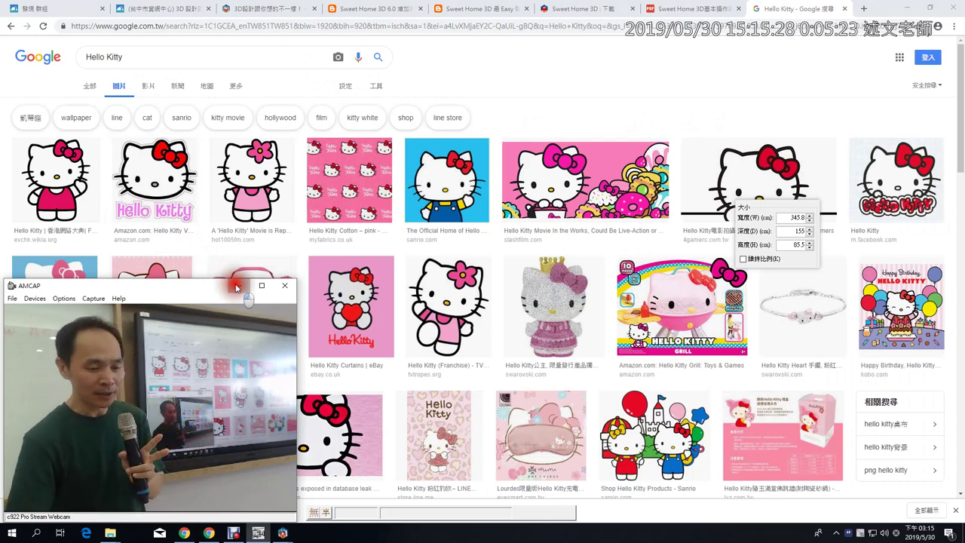
{"action": "left_click", "coordinate": [237, 286]}
{"action": "scroll", "coordinate": [542, 205], "scroll_direction": "down", "scroll_amount": 5}
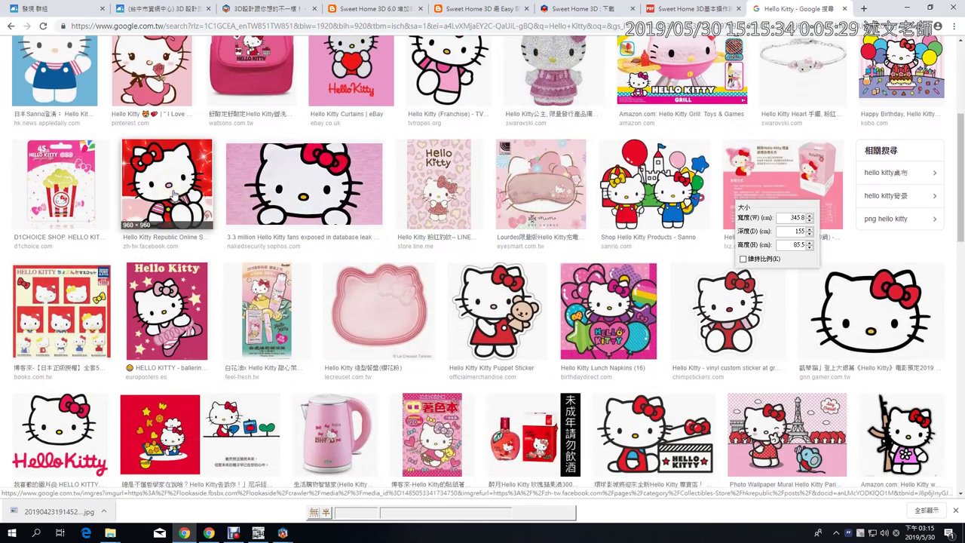
{"action": "left_click", "coordinate": [174, 195]}
{"action": "right_click", "coordinate": [286, 198]}
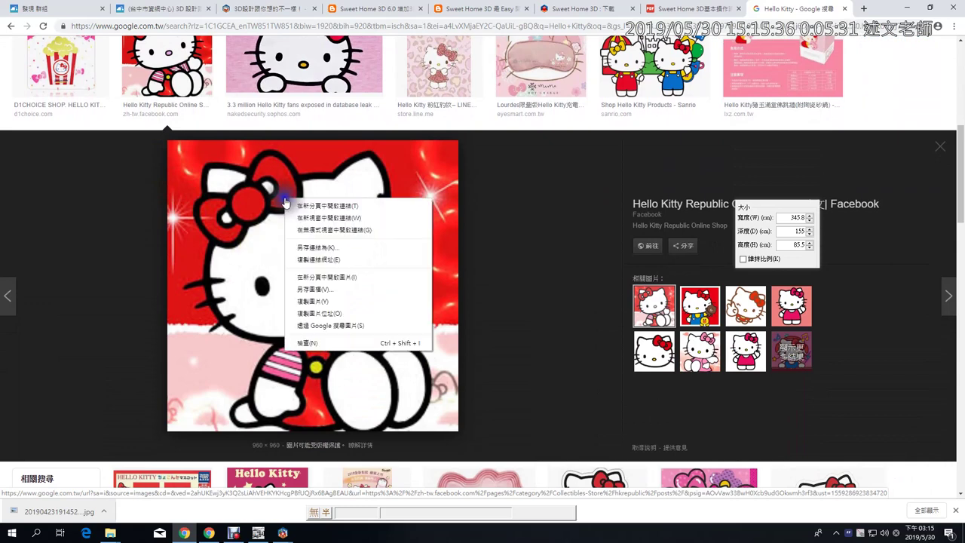
{"action": "left_click", "coordinate": [312, 288]}
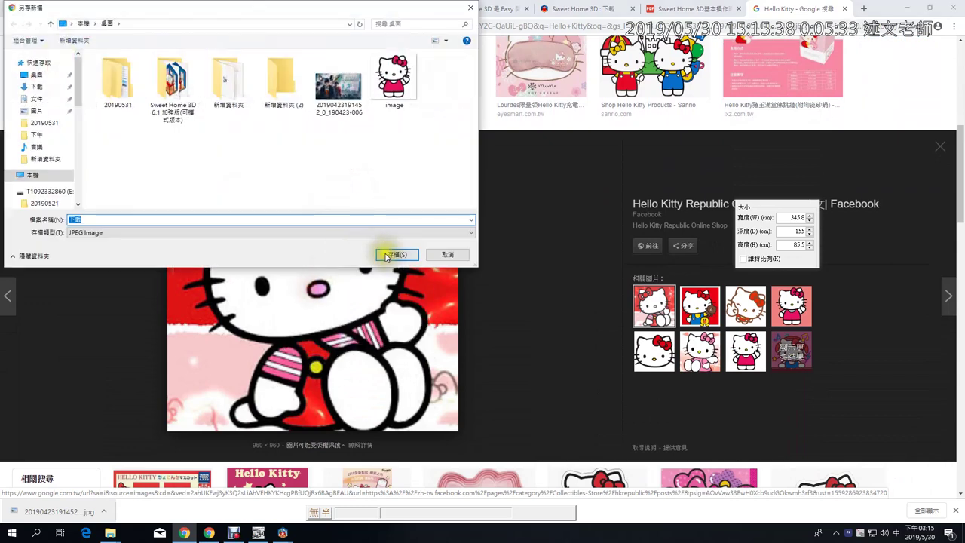
{"action": "double_click", "coordinate": [283, 220]}
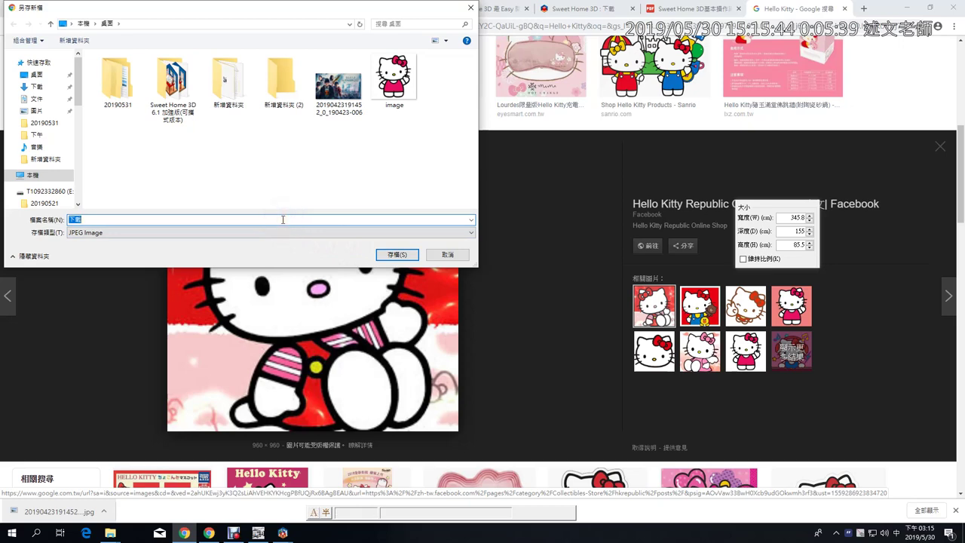
{"action": "type", "text": "kitty"}
{"action": "key", "text": "Return"}
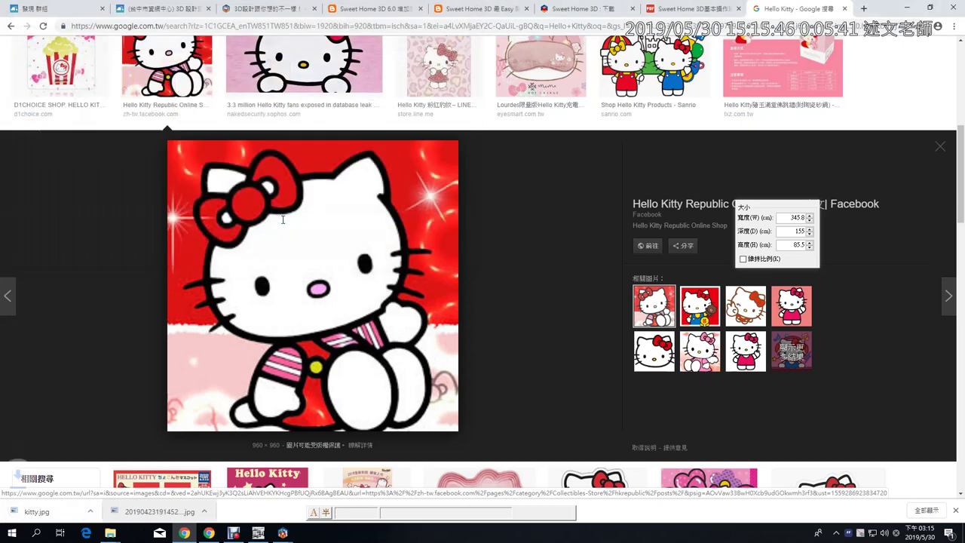
Step: Return to Sweet Home 3D and import kitty.jpg from the browser's downloads as a new texture for sofa part 6
{"action": "mouse_move", "coordinate": [282, 532]}
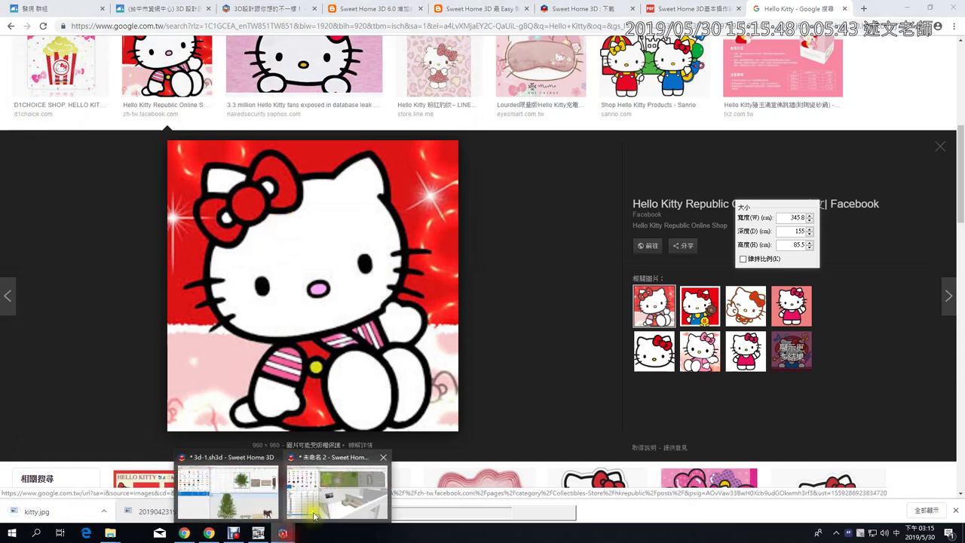
{"action": "left_click", "coordinate": [335, 498]}
{"action": "left_click", "coordinate": [592, 268]}
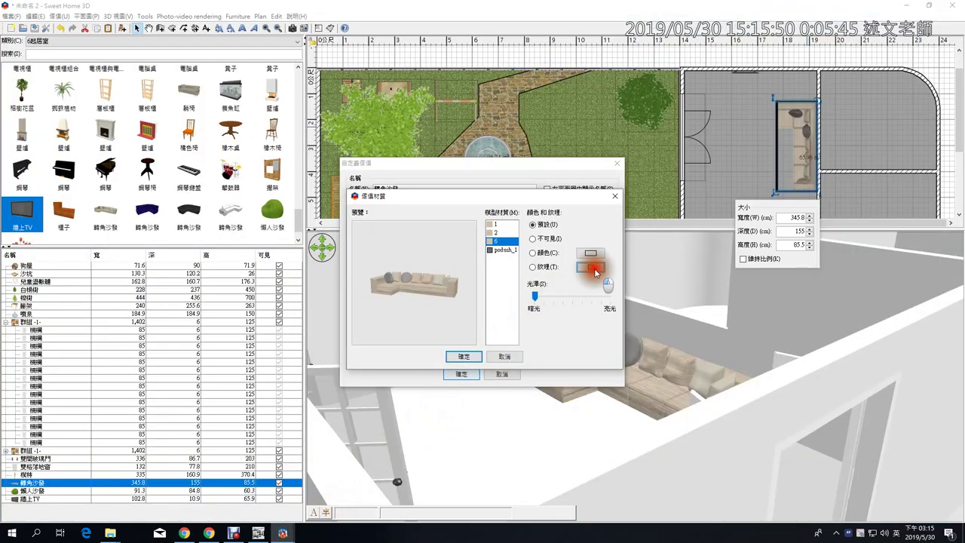
{"action": "left_click", "coordinate": [551, 329]}
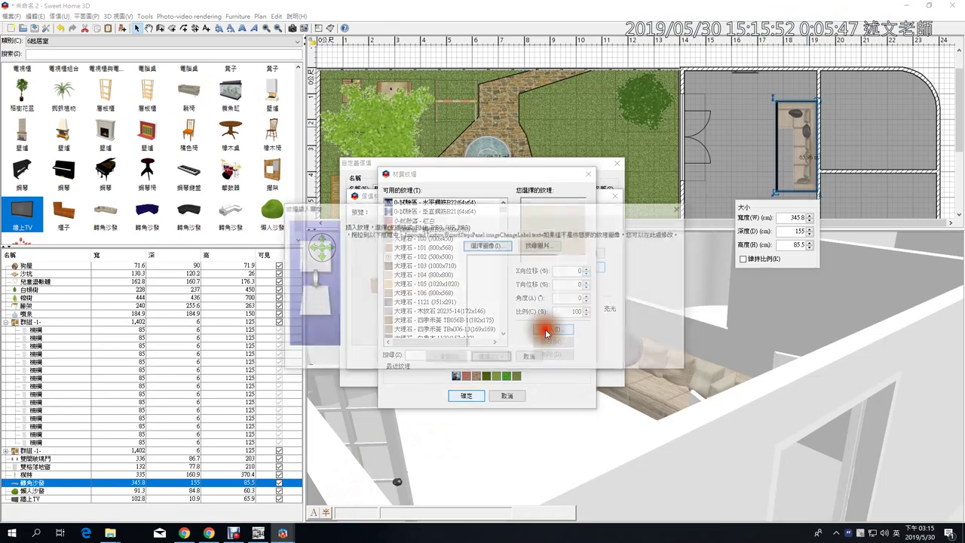
{"action": "left_click", "coordinate": [184, 532]}
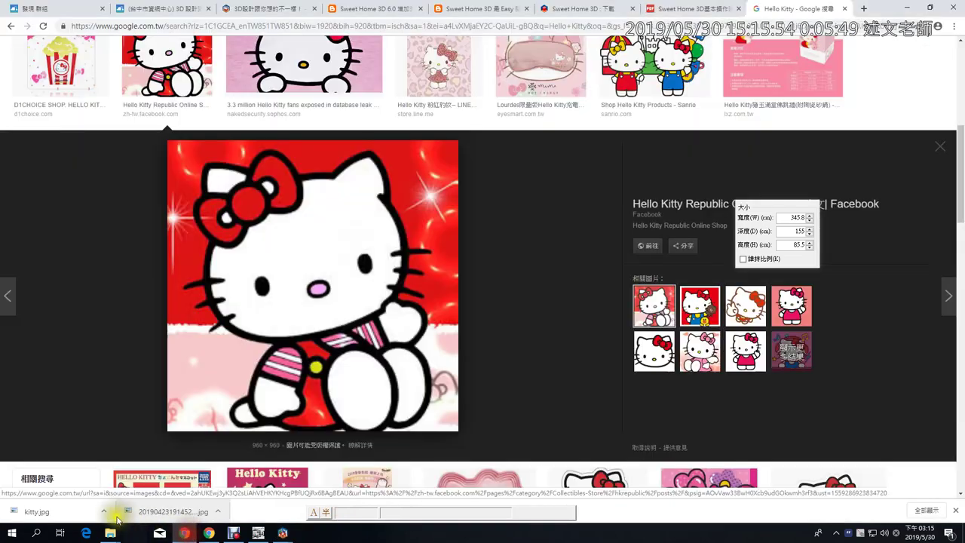
{"action": "left_click_drag", "start_coordinate": [37, 512], "coordinate": [525, 306]}
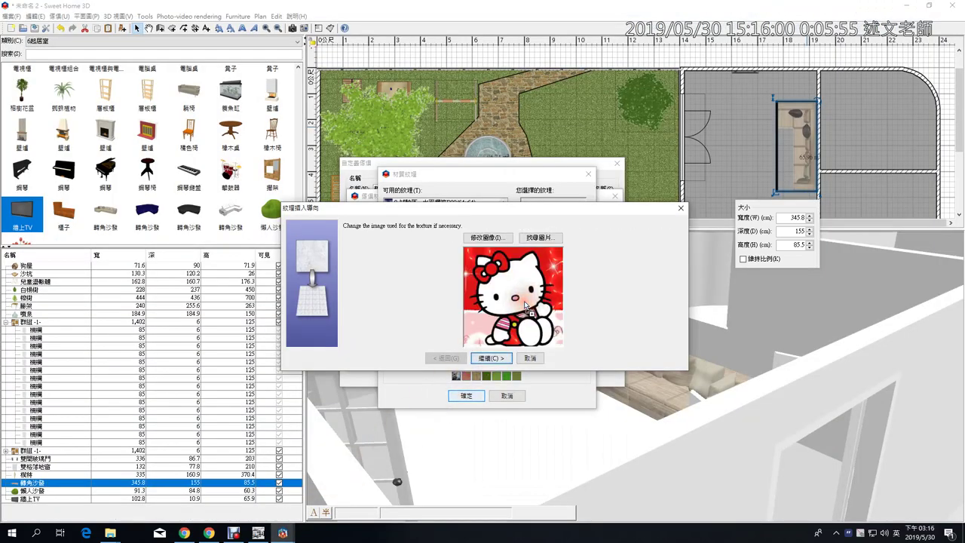
{"action": "left_click", "coordinate": [504, 358]}
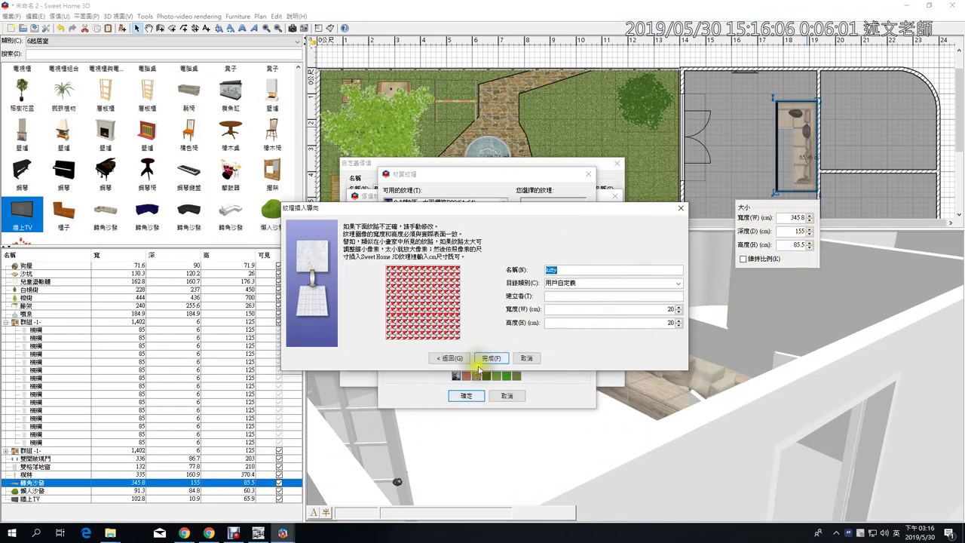
Step: Set the kitty texture's width to 100 cm, finish importing it, and apply it to sofa part 6
{"action": "left_click", "coordinate": [258, 531]}
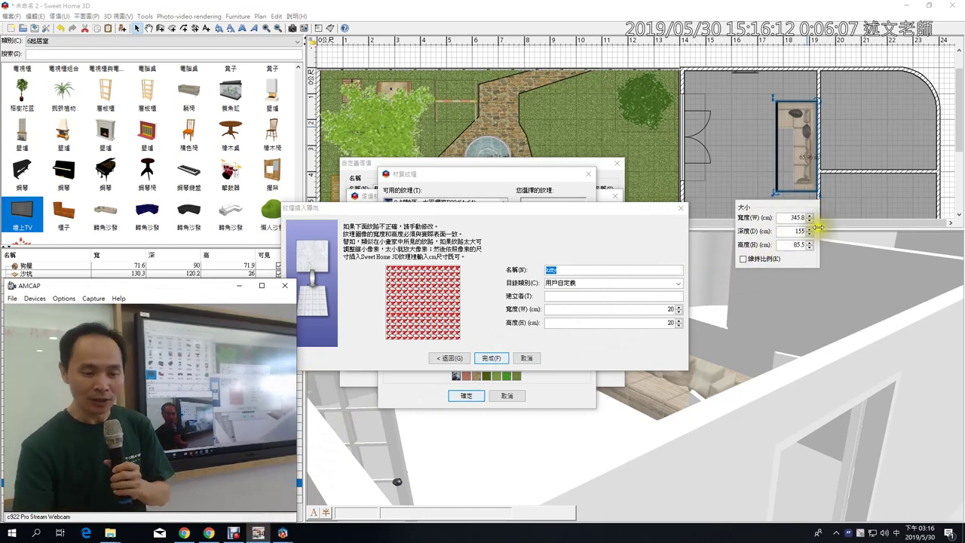
{"action": "left_click", "coordinate": [682, 308]}
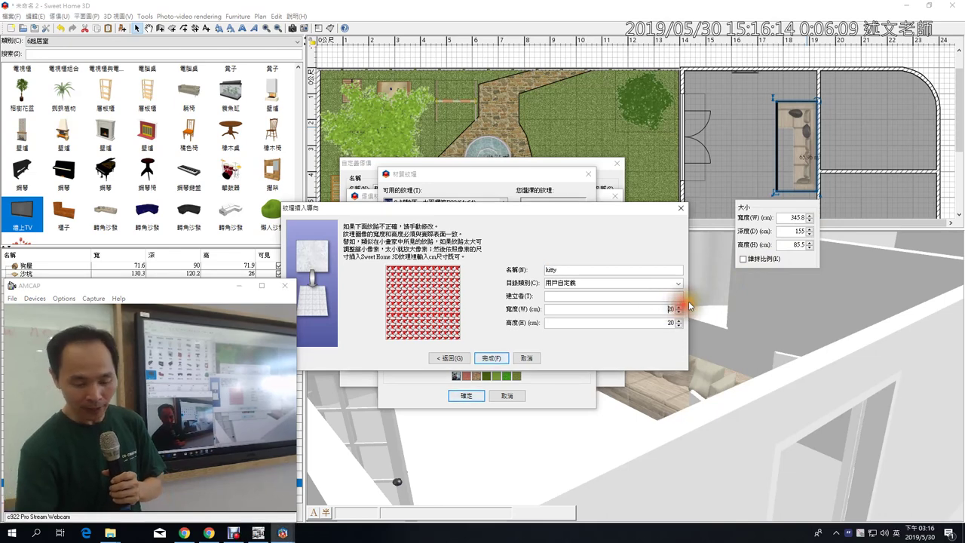
{"action": "type", "text": "100"}
{"action": "key", "text": "Delete"}
{"action": "key", "text": "Delete"}
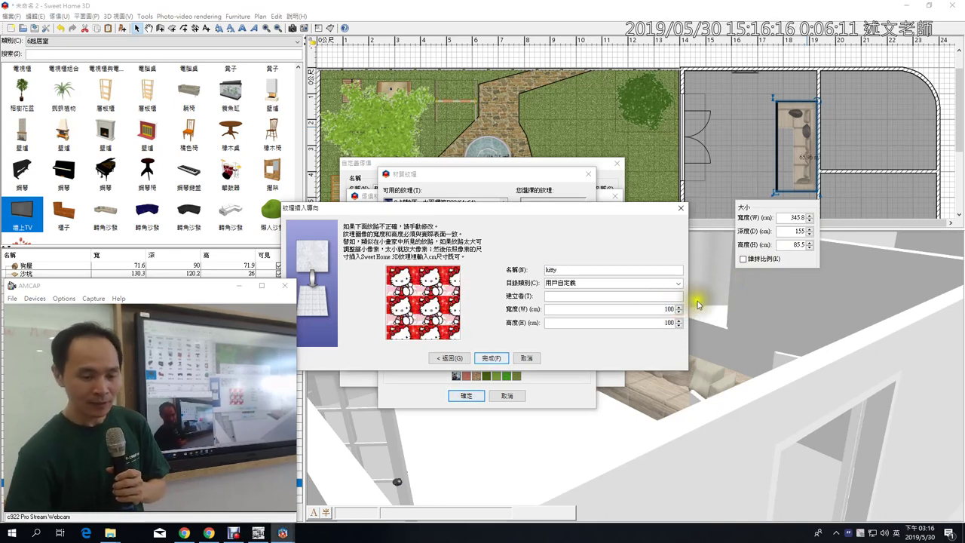
{"action": "left_click", "coordinate": [488, 359]}
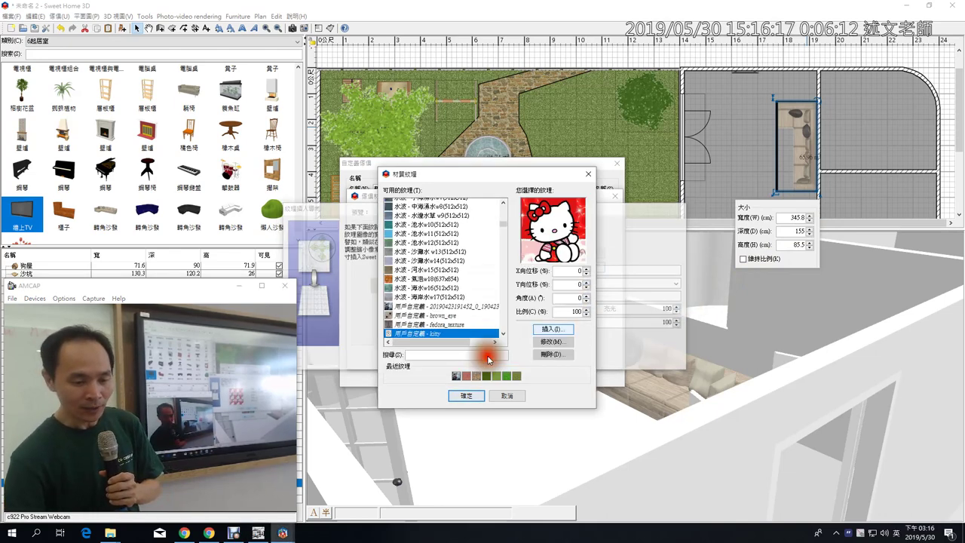
{"action": "left_click", "coordinate": [466, 396]}
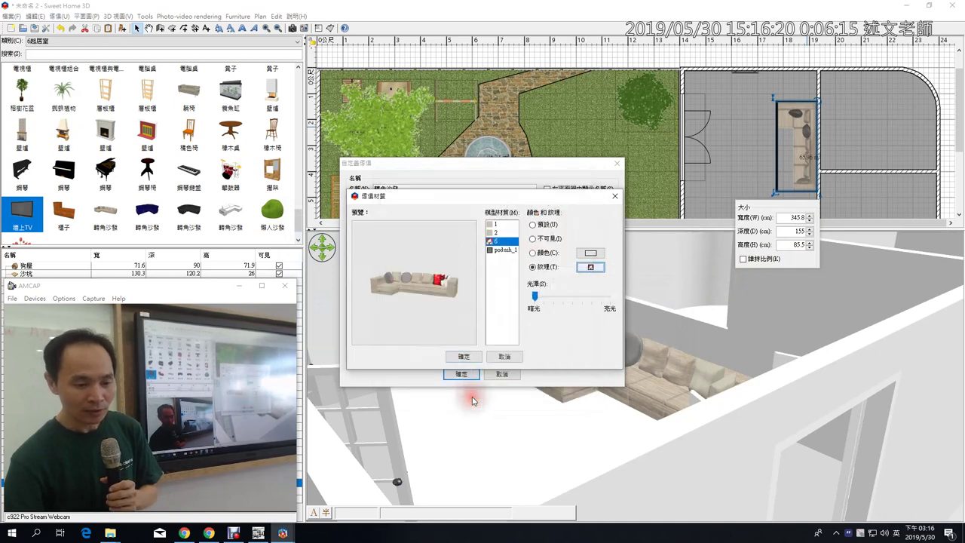
Step: Filter the available textures by 自 and review the imported kitty texture's image and size settings
{"action": "left_click_drag", "start_coordinate": [441, 299], "coordinate": [460, 275]}
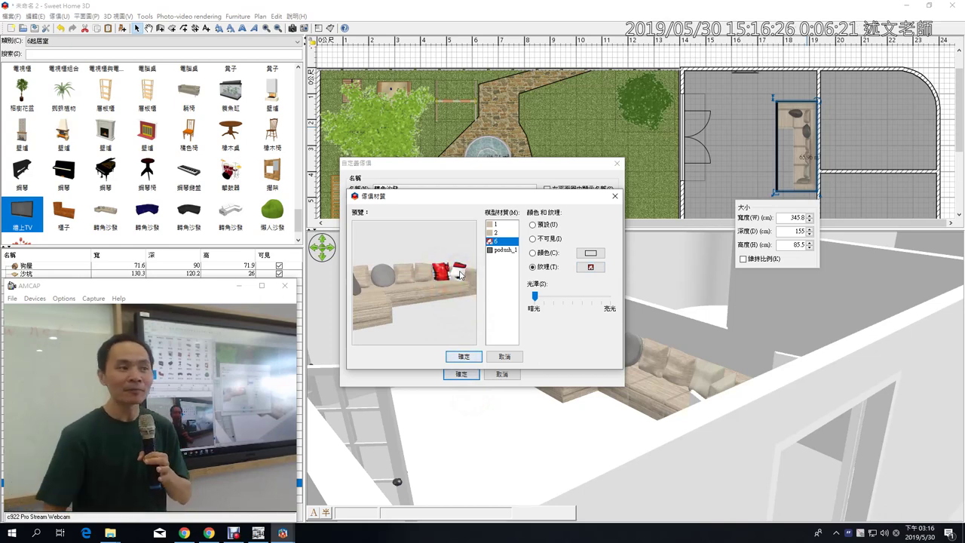
{"action": "left_click", "coordinate": [592, 268]}
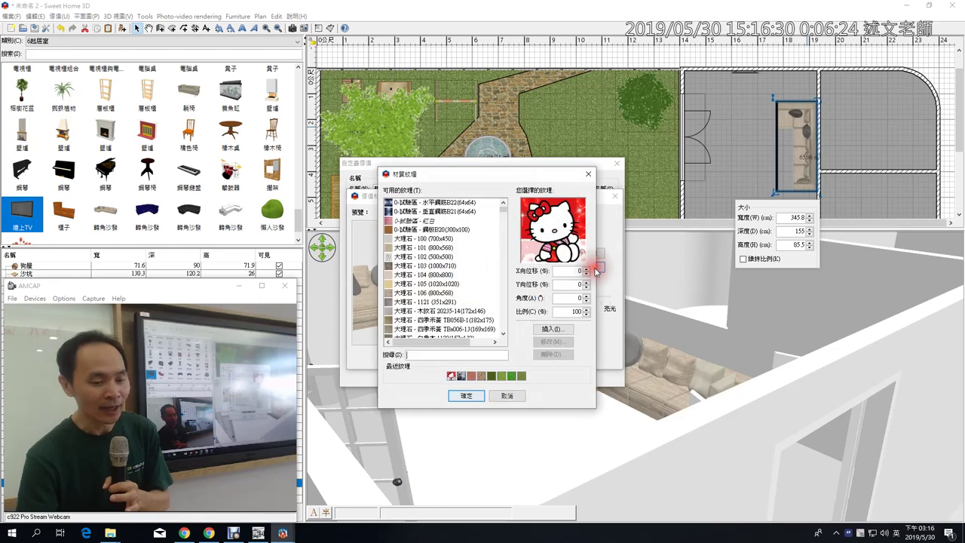
{"action": "left_click", "coordinate": [423, 355]}
{"action": "type", "text": "目"}
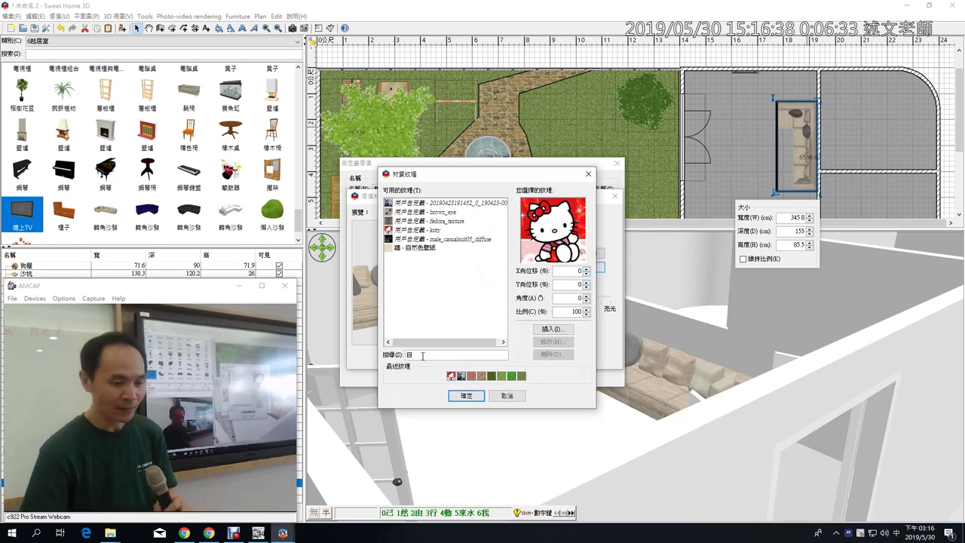
{"action": "left_click", "coordinate": [420, 230]}
{"action": "mouse_move", "coordinate": [421, 231]}
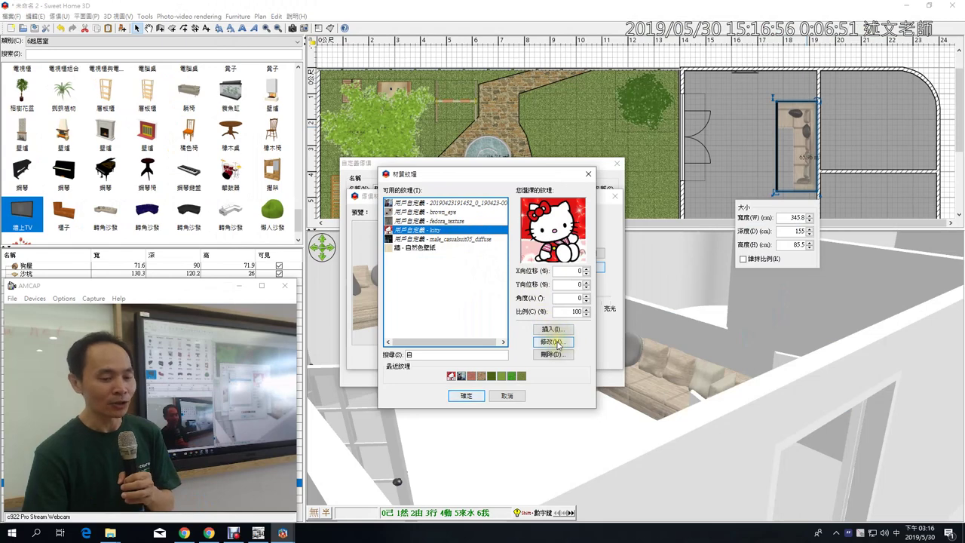
{"action": "left_click", "coordinate": [553, 341]}
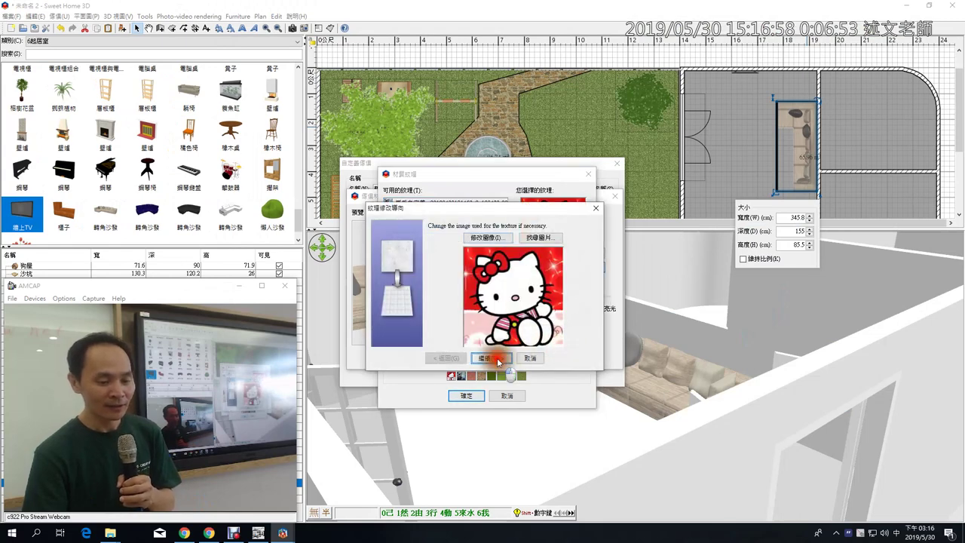
{"action": "left_click", "coordinate": [496, 360]}
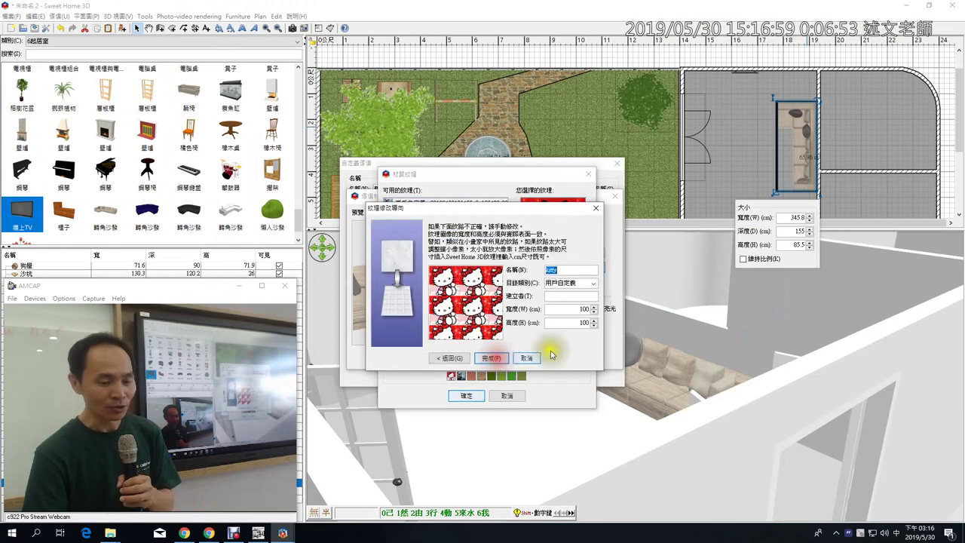
{"action": "left_click", "coordinate": [491, 358]}
{"action": "left_click", "coordinate": [466, 396]}
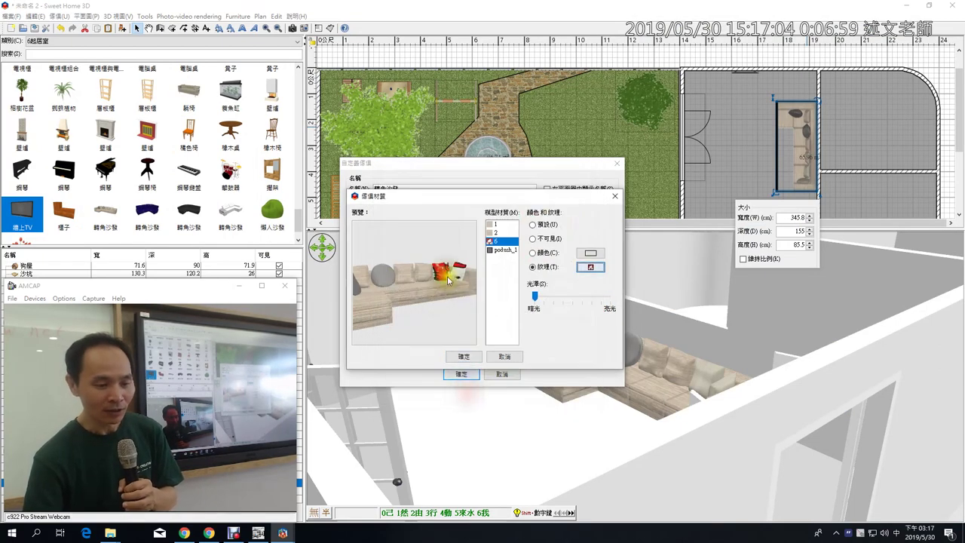
Step: Set the scale (比例) of the kitty texture on sofa part 6 to 50%
{"action": "left_click_drag", "start_coordinate": [451, 279], "coordinate": [455, 284]}
{"action": "left_click", "coordinate": [594, 266]}
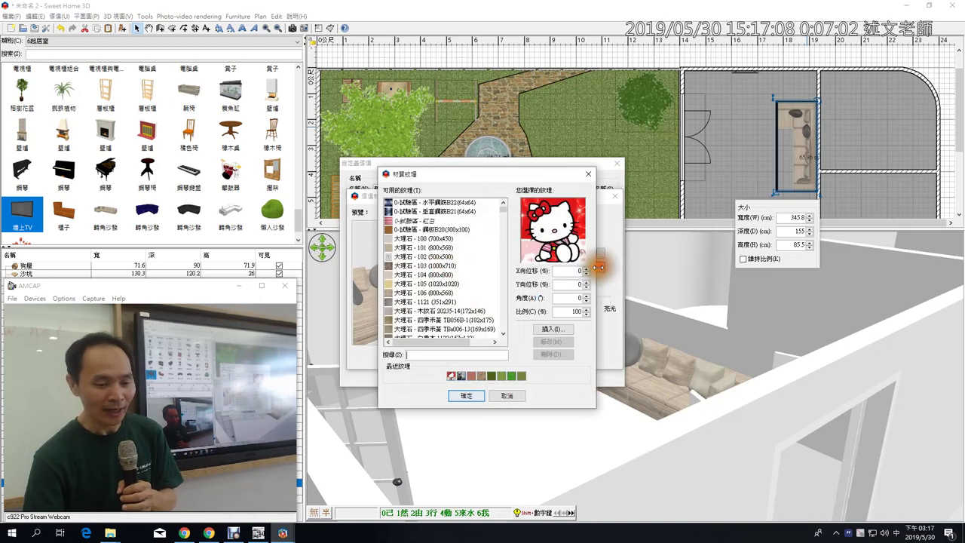
{"action": "double_click", "coordinate": [579, 309]}
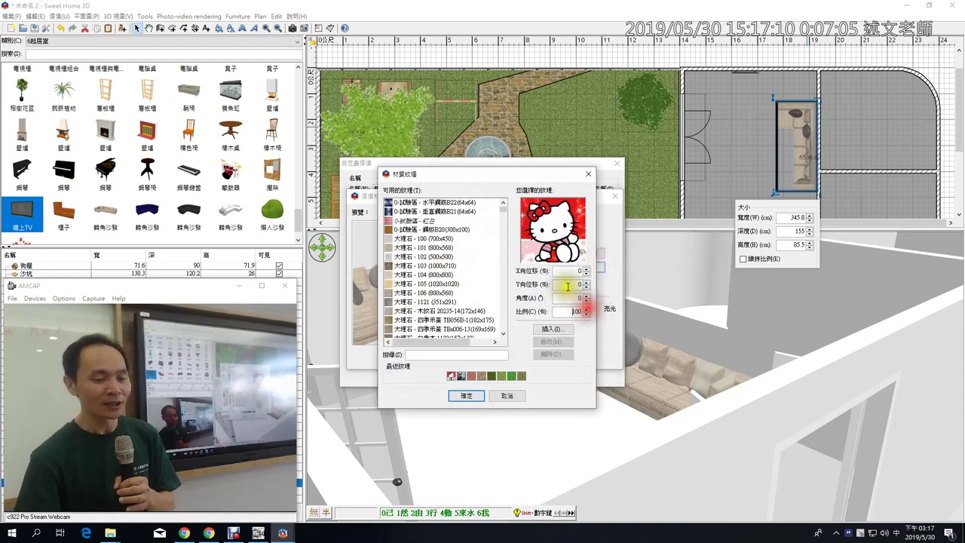
{"action": "left_click_drag", "start_coordinate": [569, 308], "coordinate": [604, 317]}
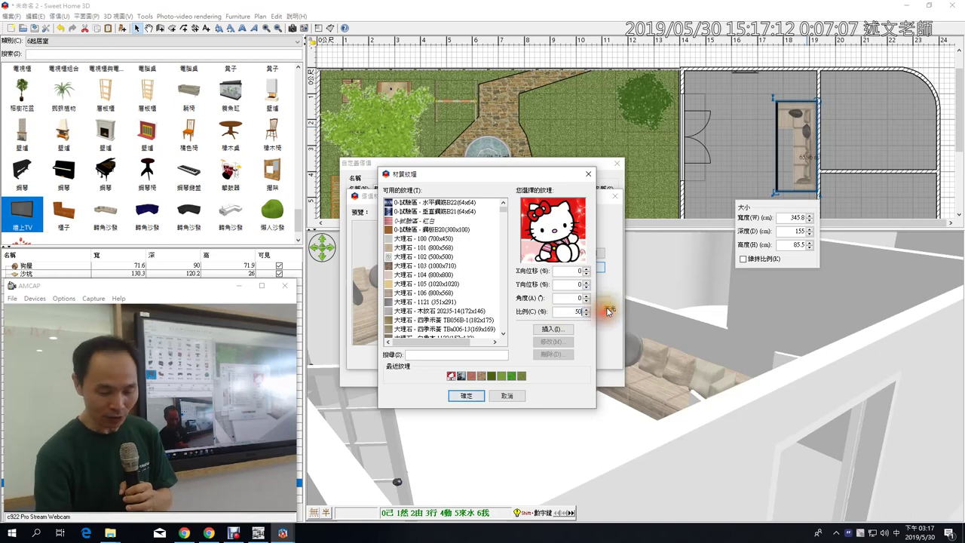
{"action": "left_click", "coordinate": [466, 396]}
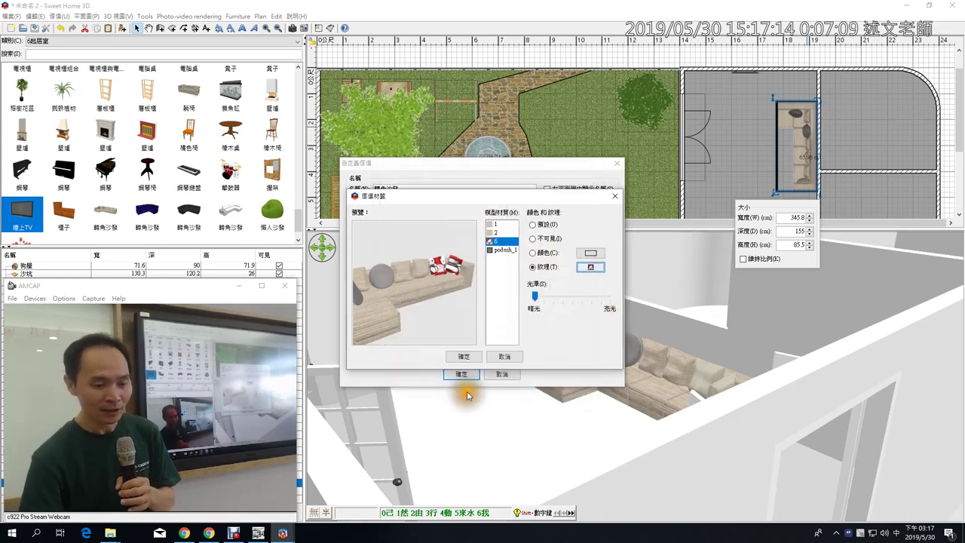
Step: Set the kitty texture's X offset to 50%, apply the material changes to the sofa, and inspect its cushions in 3D
{"action": "mouse_move", "coordinate": [443, 273]}
{"action": "left_mouse_down"}
{"action": "mouse_move", "coordinate": [446, 297]}
{"action": "mouse_move", "coordinate": [451, 269]}
{"action": "left_mouse_up"}
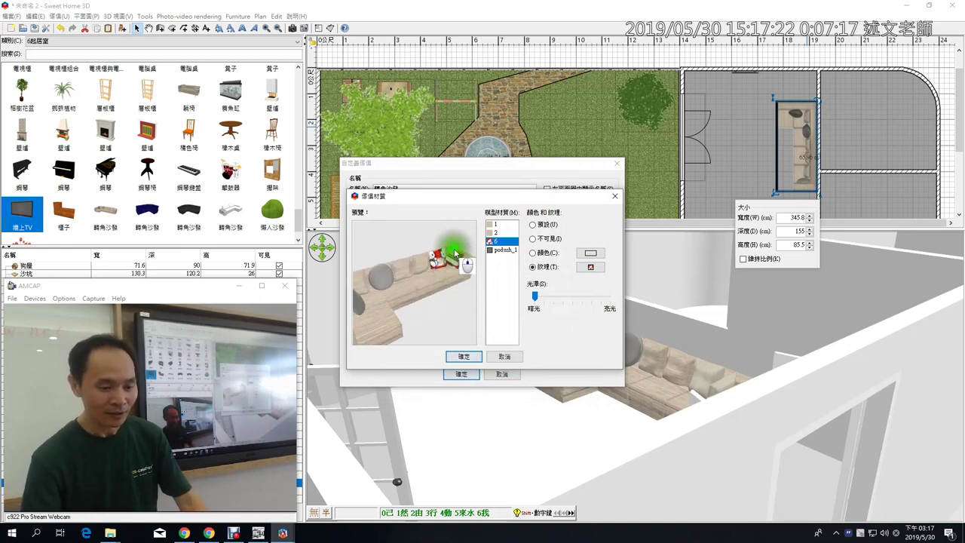
{"action": "left_click", "coordinate": [591, 267]}
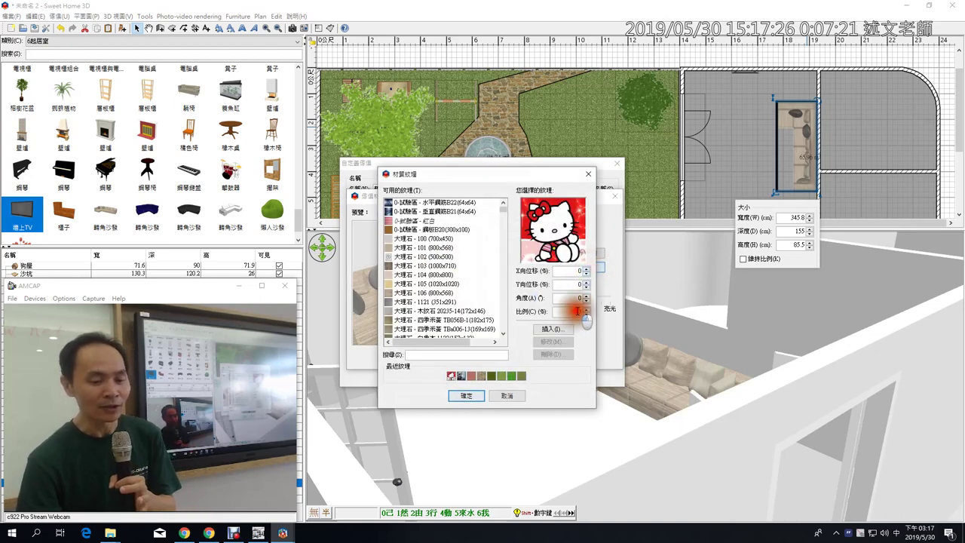
{"action": "left_click", "coordinate": [588, 271]}
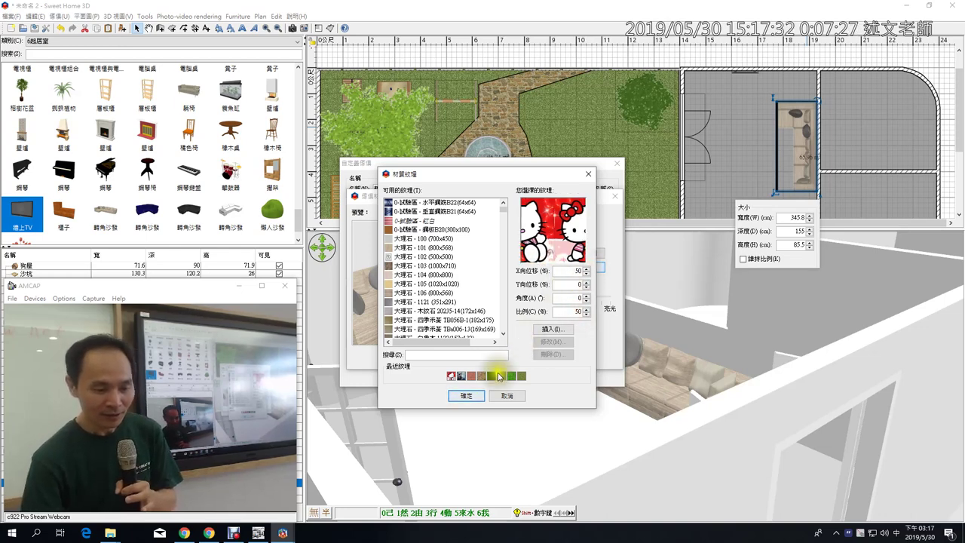
{"action": "left_click", "coordinate": [470, 396]}
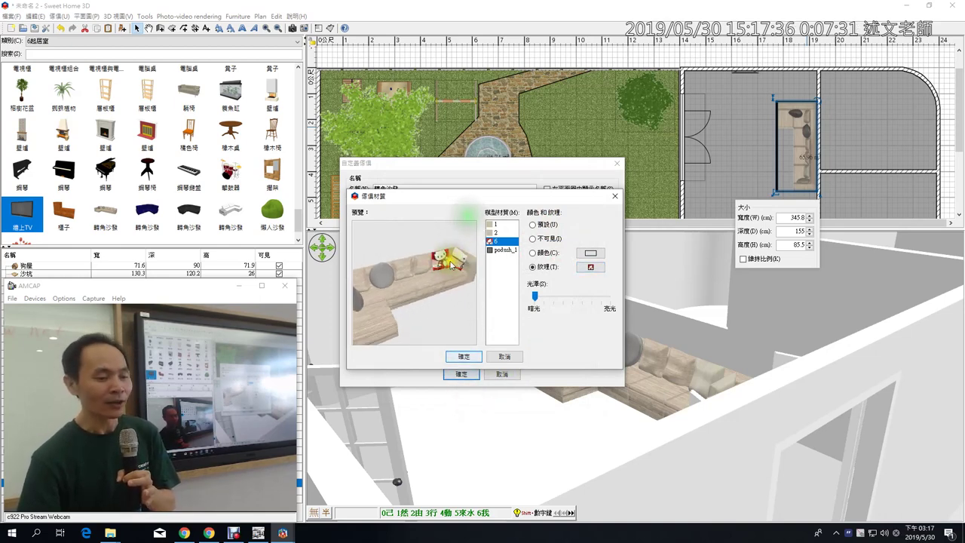
{"action": "left_click", "coordinate": [461, 358]}
{"action": "left_click", "coordinate": [453, 370]}
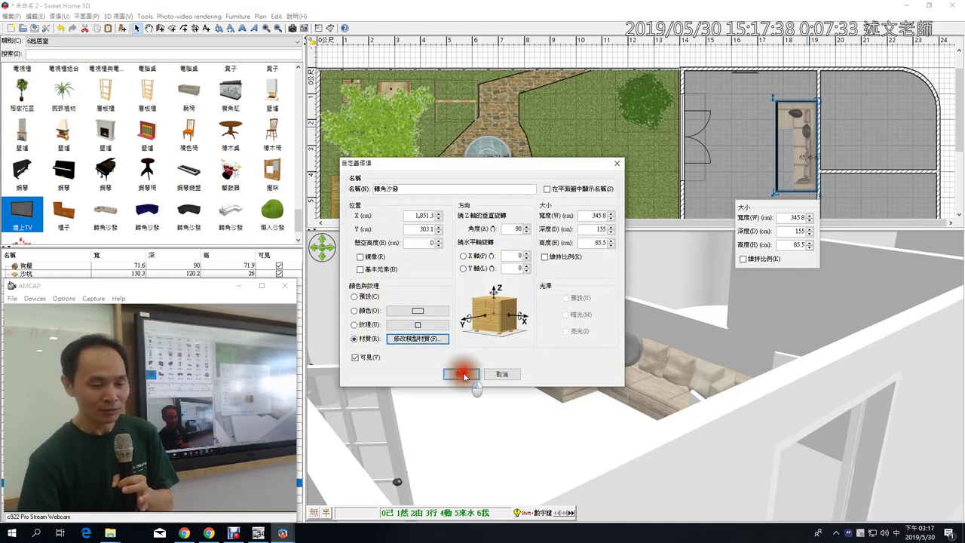
{"action": "scroll", "coordinate": [663, 385], "scroll_direction": "up", "scroll_amount": 5}
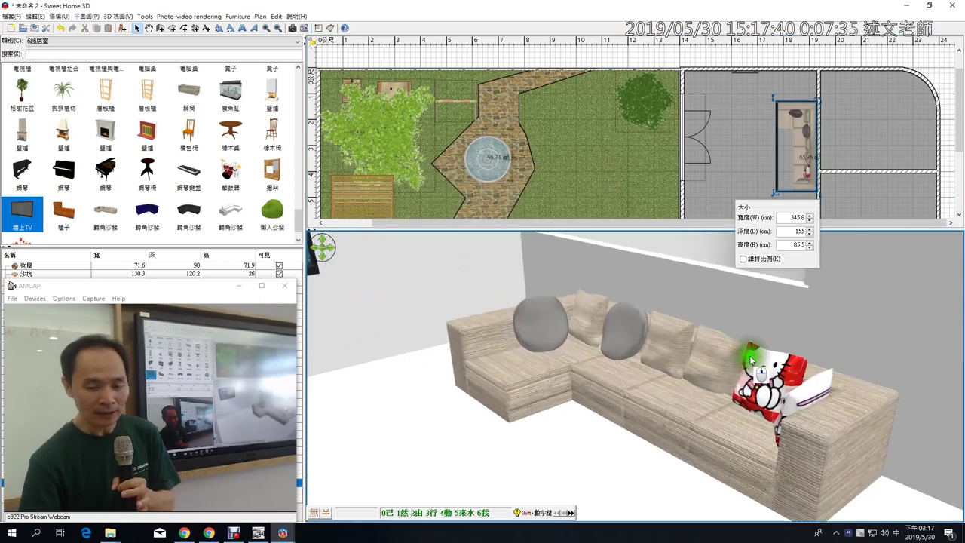
{"action": "left_click_drag", "start_coordinate": [751, 413], "coordinate": [830, 425]}
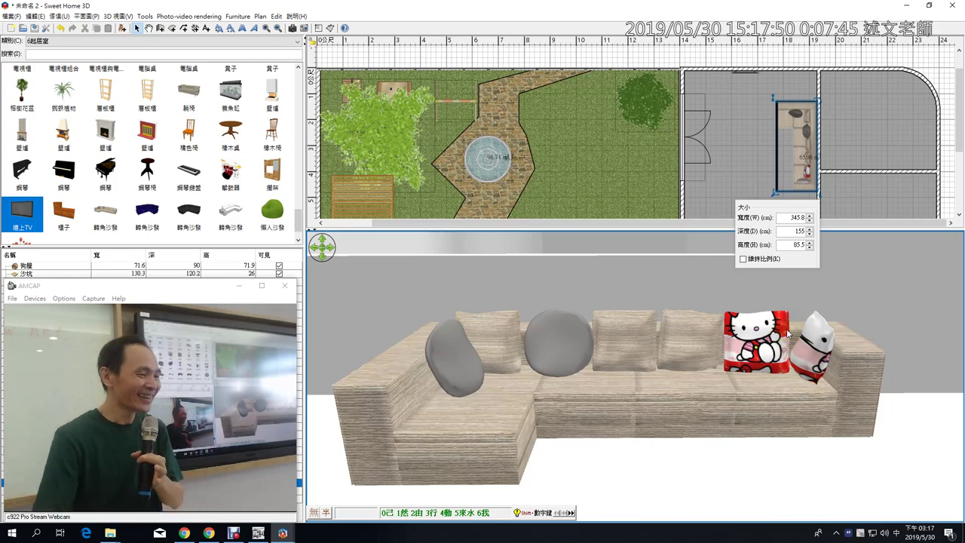
Step: Show all furniture categories in the catalog and search for 枕
{"action": "left_click", "coordinate": [42, 53]}
{"action": "left_click", "coordinate": [43, 41]}
{"action": "left_click", "coordinate": [46, 55]}
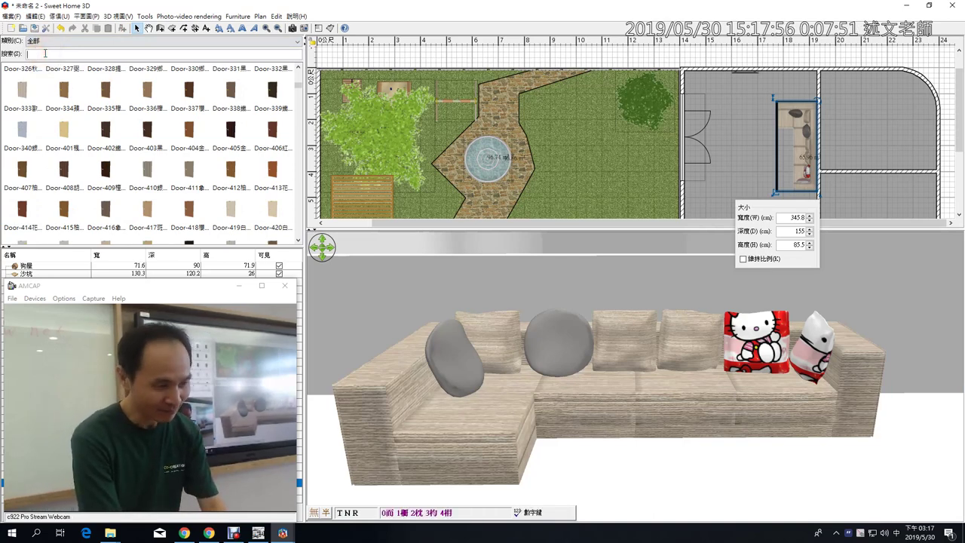
{"action": "type", "text": "同"}
{"action": "key", "text": "BackSpace"}
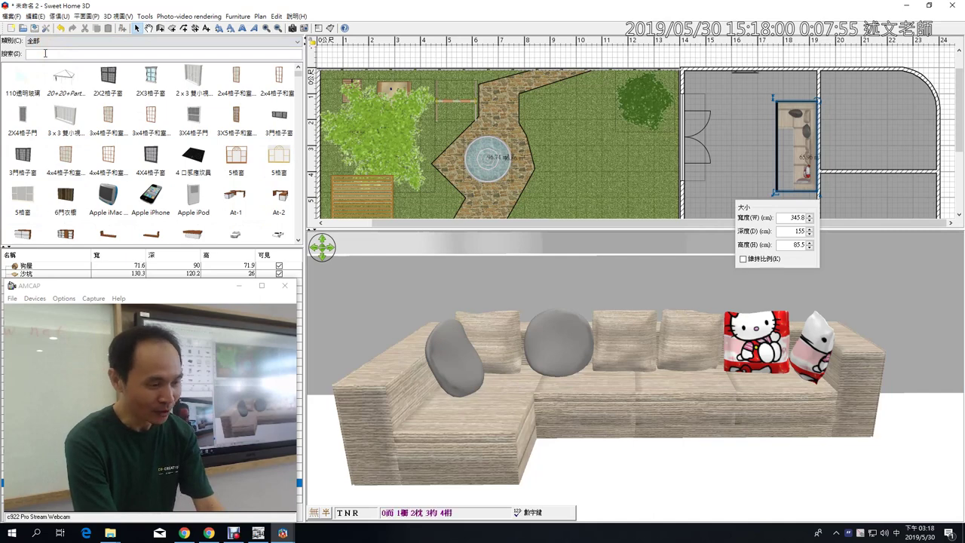
{"action": "type", "text": "櫥"}
{"action": "key", "text": "BackSpace"}
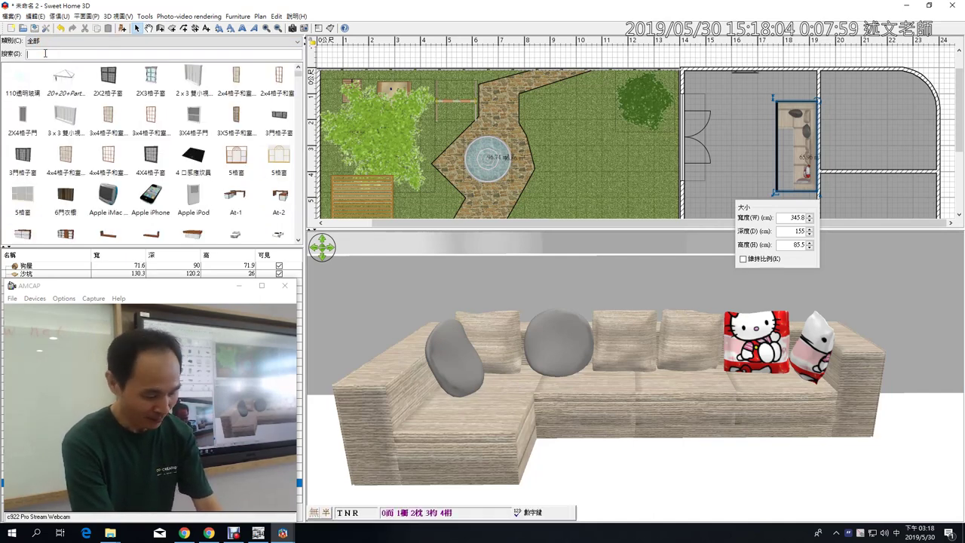
{"action": "type", "text": "枕"}
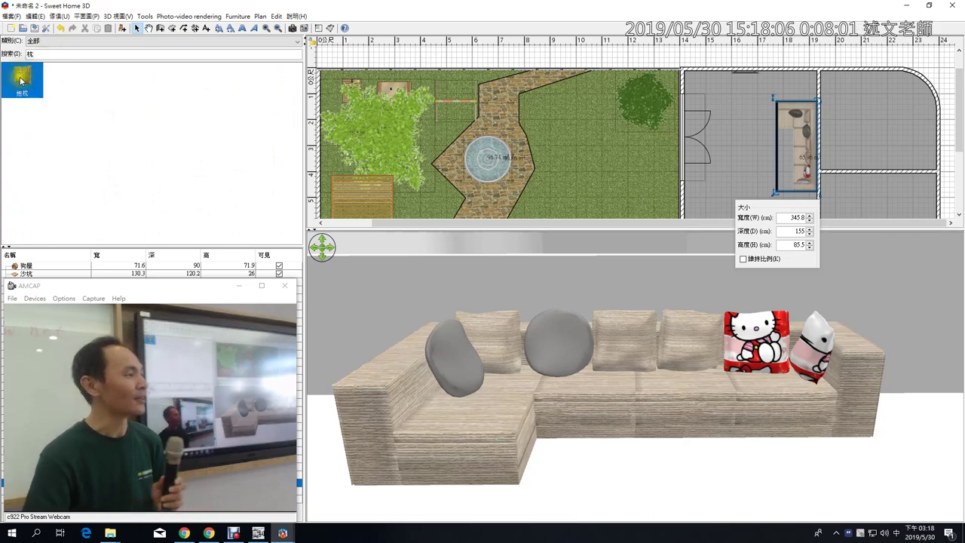
Step: Place the 抱枕 cushion on the hall floor between the double doors and the sofa, and inspect its patterned face in 3D
{"action": "left_click_drag", "start_coordinate": [21, 79], "coordinate": [738, 137]}
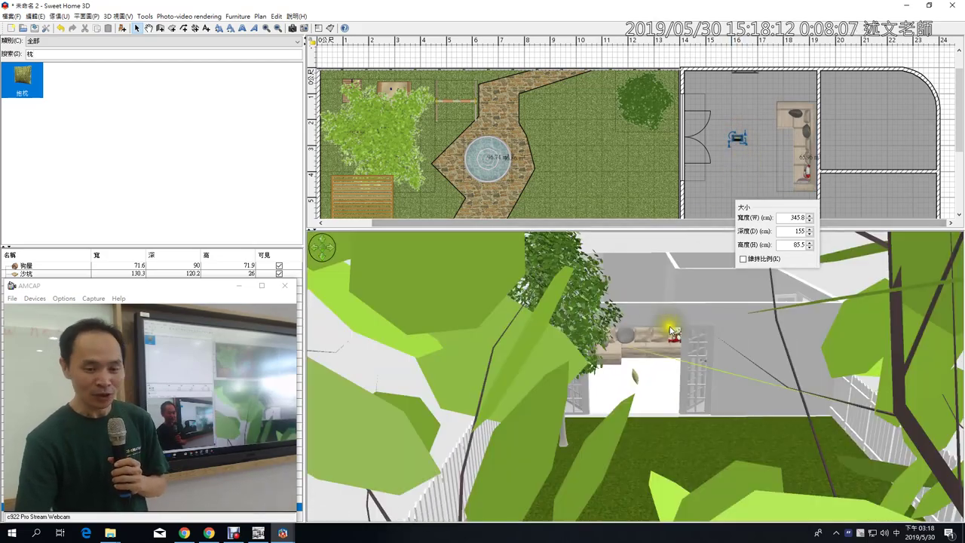
{"action": "left_click", "coordinate": [683, 380]}
{"action": "scroll", "coordinate": [683, 380], "scroll_direction": "up", "scroll_amount": 10}
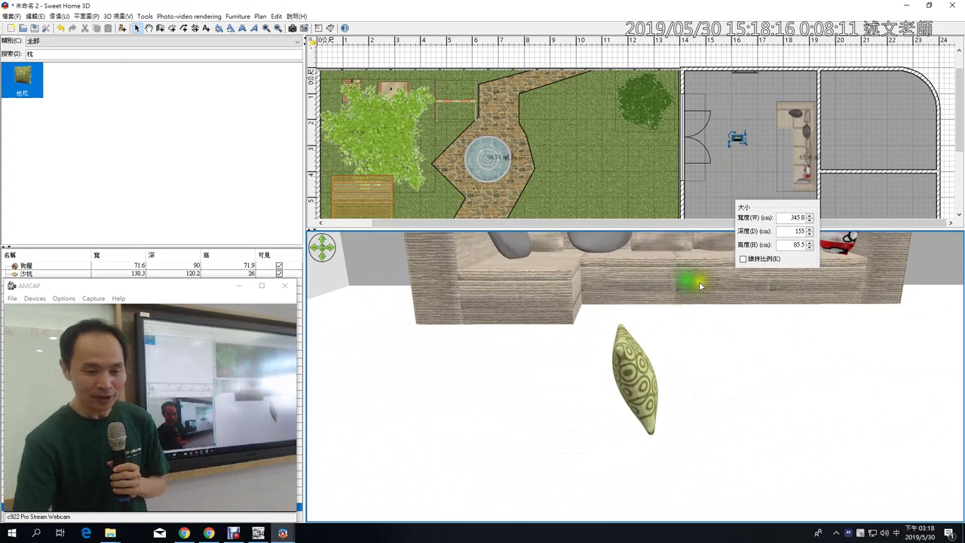
{"action": "left_click_drag", "start_coordinate": [702, 396], "coordinate": [579, 424]}
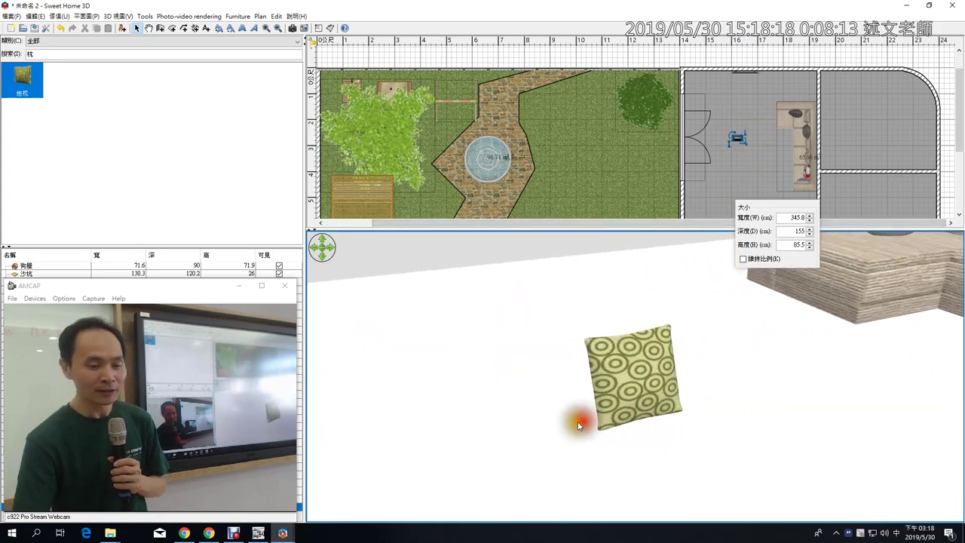
Step: Open the texture selection for the model material of the newly placed 抱枕 cushion
{"action": "double_click", "coordinate": [736, 137]}
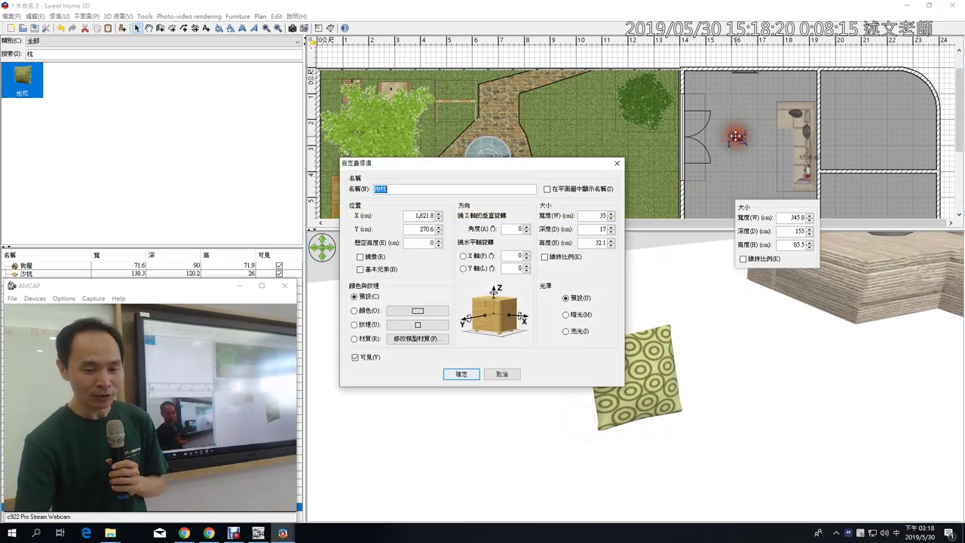
{"action": "left_click_drag", "start_coordinate": [556, 166], "coordinate": [556, 115]}
{"action": "left_click", "coordinate": [537, 214]}
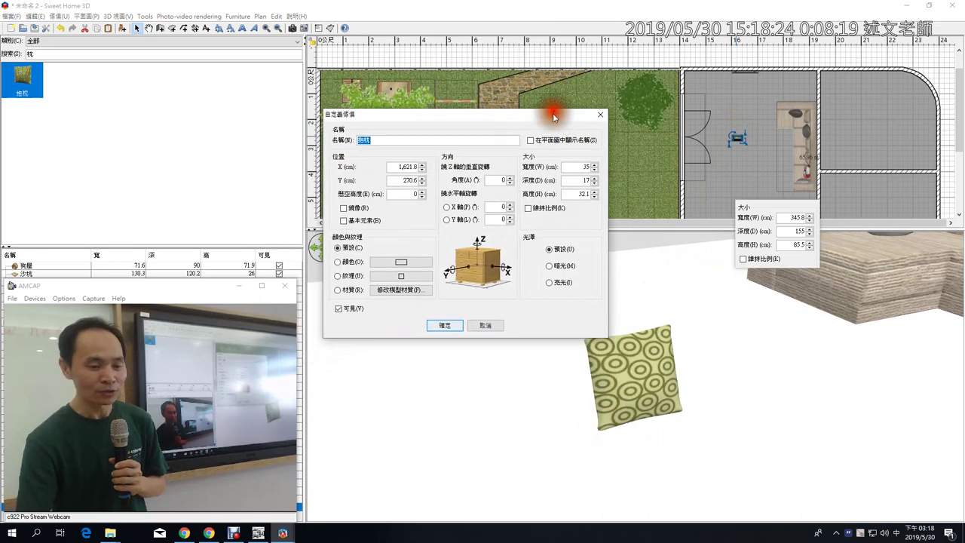
{"action": "left_click", "coordinate": [401, 292]}
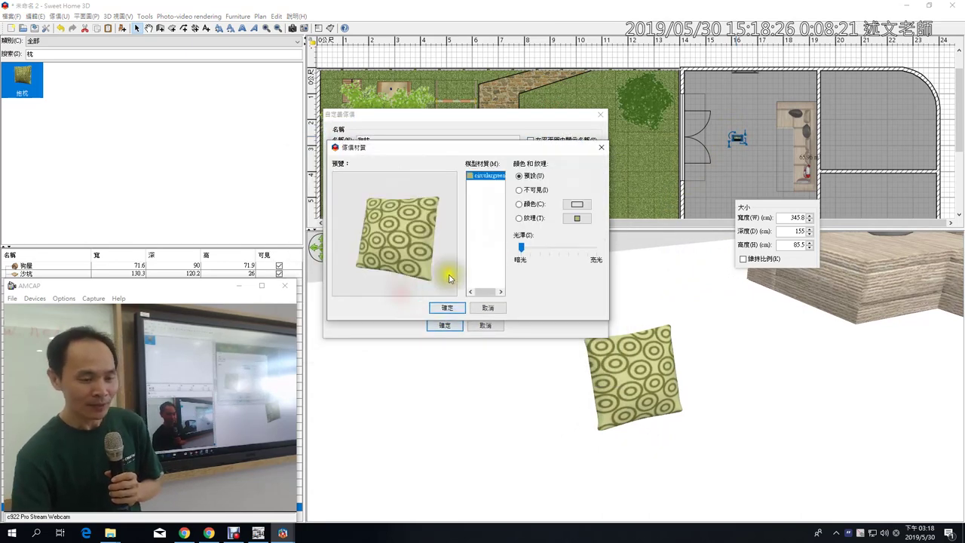
{"action": "left_click", "coordinate": [577, 218]}
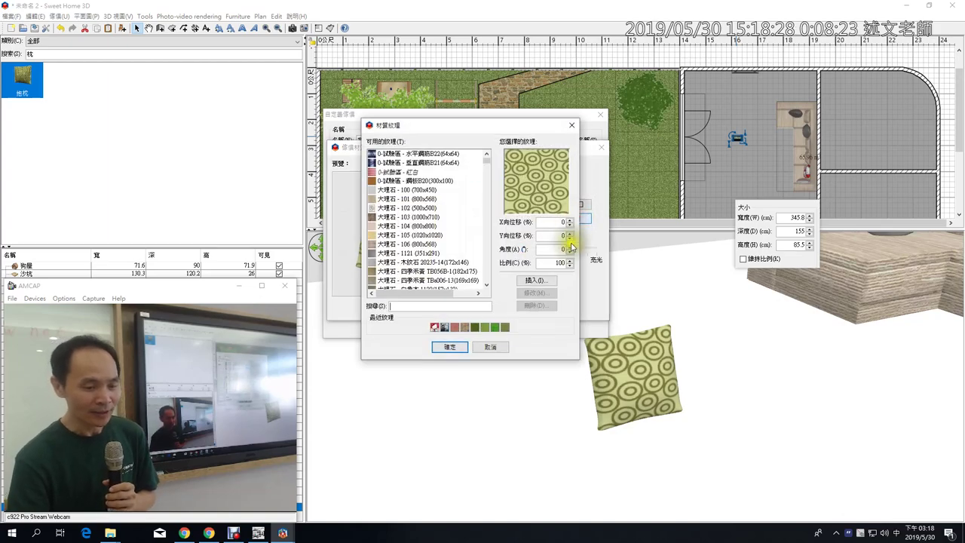
{"action": "left_click", "coordinate": [546, 280]}
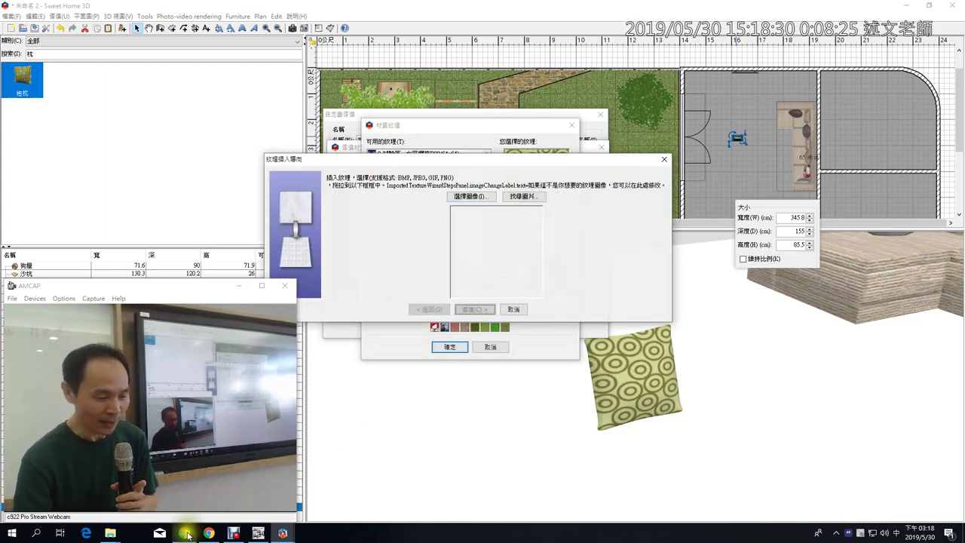
{"action": "left_click", "coordinate": [186, 533]}
{"action": "left_click", "coordinate": [167, 436]}
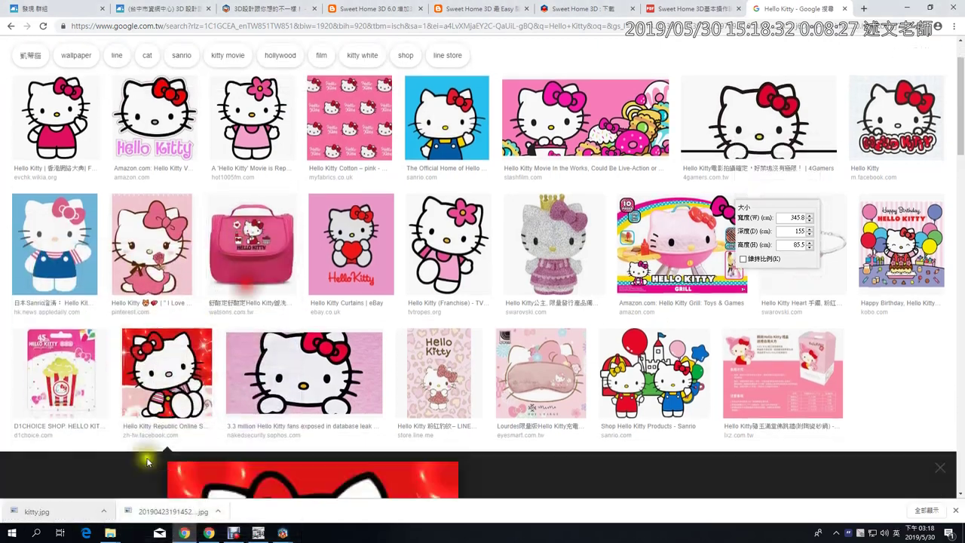
{"action": "left_click_drag", "start_coordinate": [242, 286], "coordinate": [487, 253]}
{"action": "left_click", "coordinate": [429, 264]}
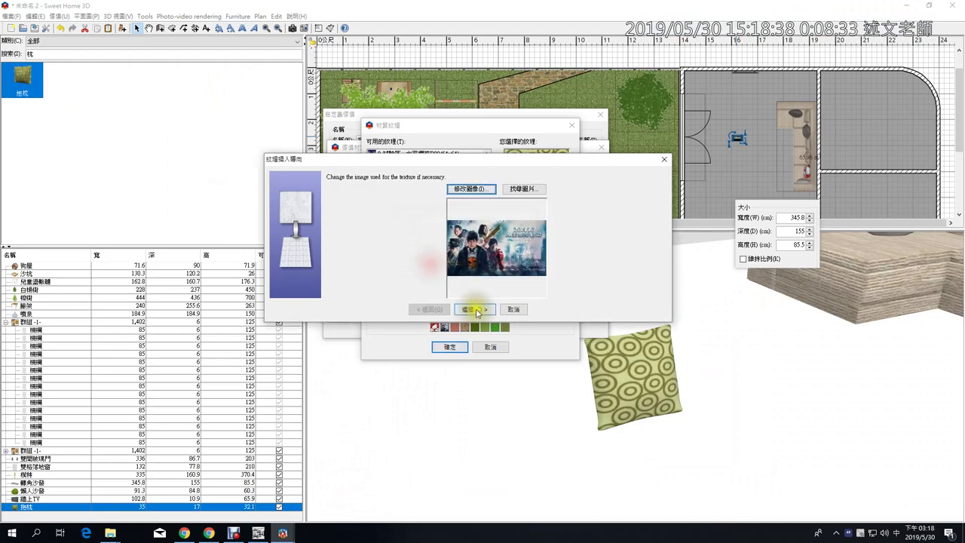
{"action": "left_click", "coordinate": [504, 310]}
Step: Import kitty.jpg from the browser's downloads as a new texture for the cushion, with a width of 35 cm
{"action": "left_click", "coordinate": [536, 280]}
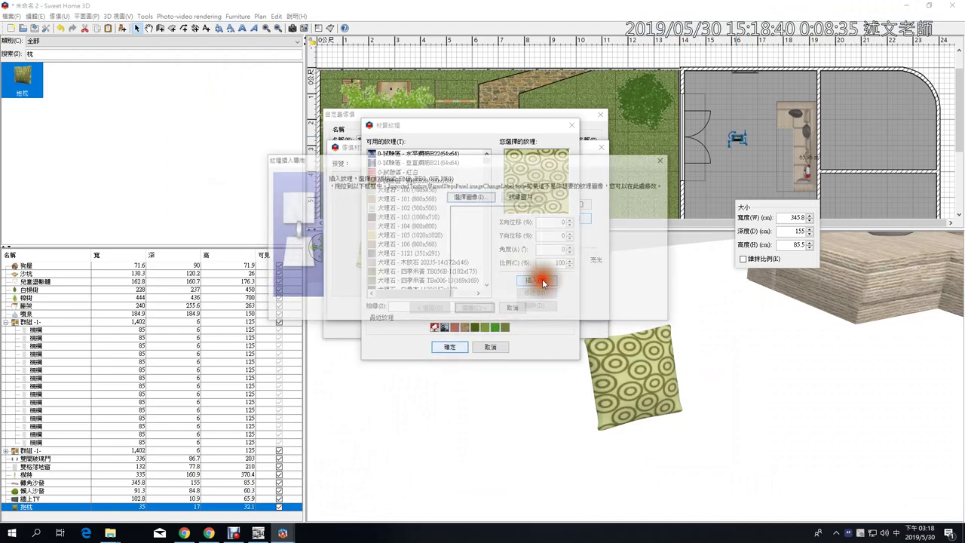
{"action": "left_click", "coordinate": [184, 534]}
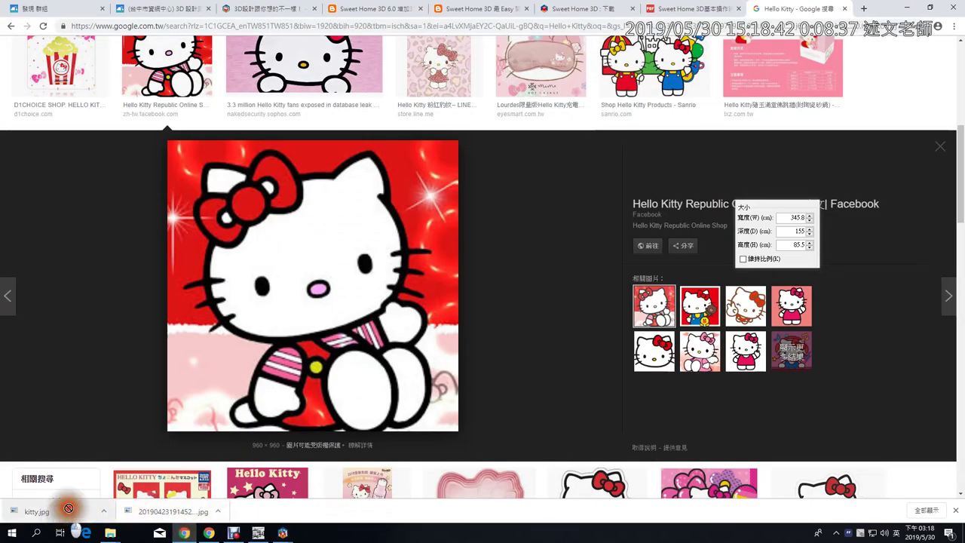
{"action": "left_click_drag", "start_coordinate": [65, 511], "coordinate": [527, 264]}
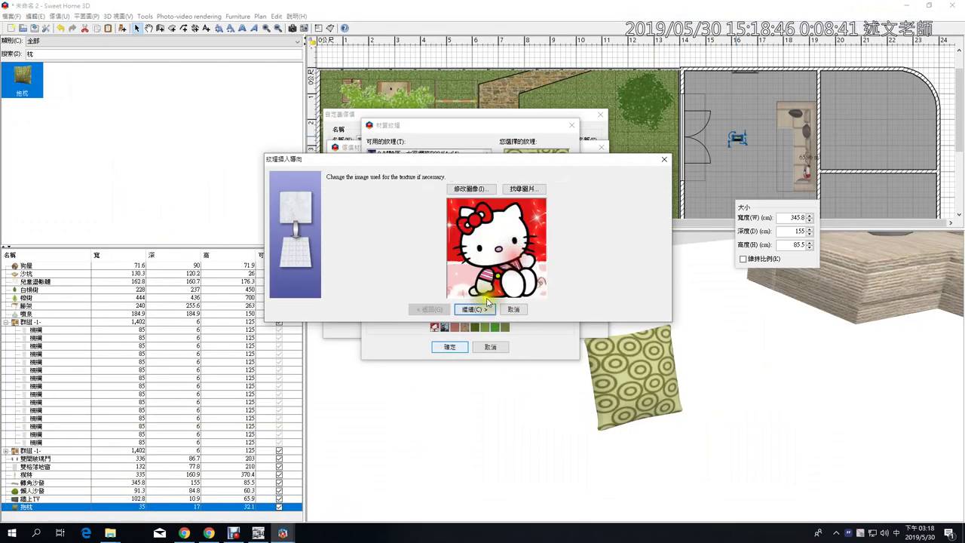
{"action": "left_click", "coordinate": [487, 309]}
{"action": "left_click", "coordinate": [641, 261]}
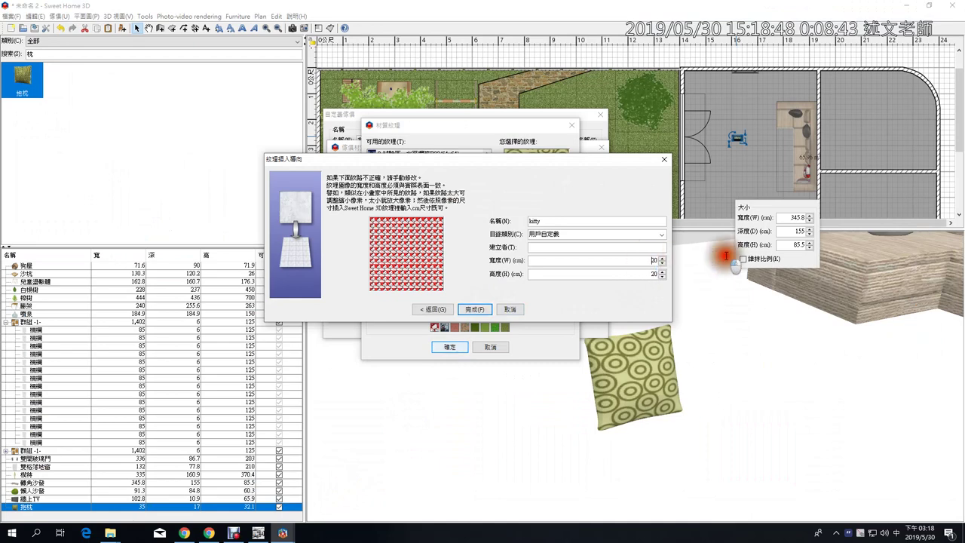
{"action": "type", "text": "35"}
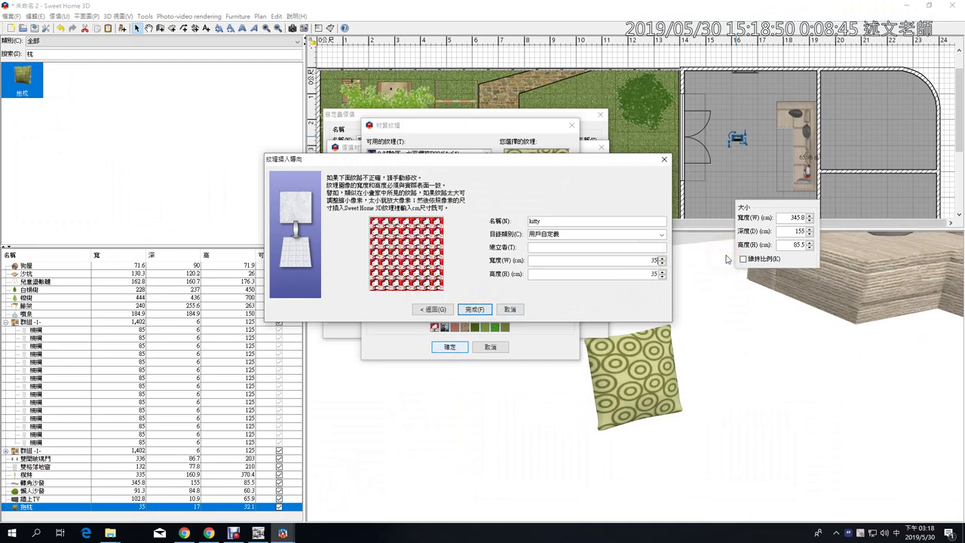
{"action": "left_click", "coordinate": [475, 309]}
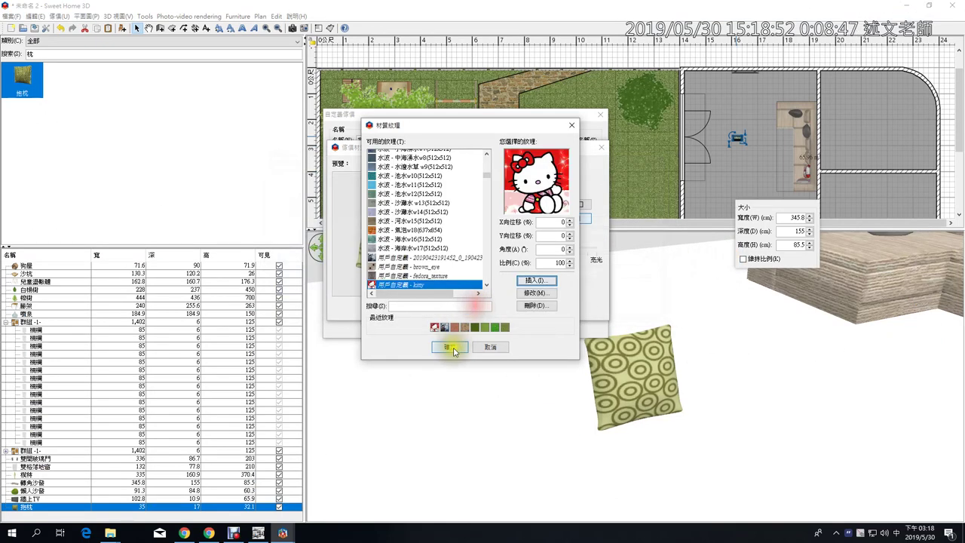
Step: Apply the kitty texture to the cushion, confirm its material and furniture changes, and inspect it in 3D
{"action": "left_click", "coordinate": [450, 347]}
{"action": "left_click_drag", "start_coordinate": [422, 278], "coordinate": [447, 252]}
{"action": "left_click", "coordinate": [443, 306]}
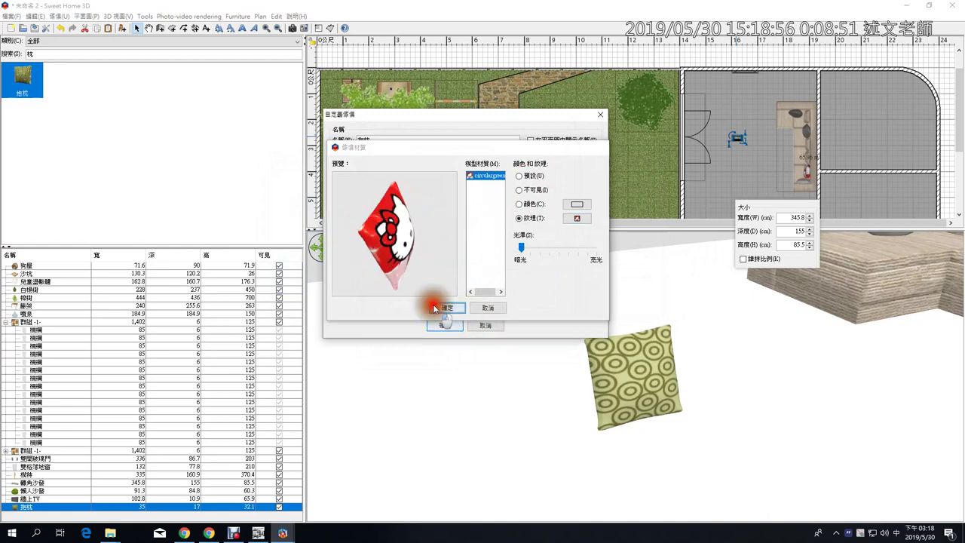
{"action": "left_click", "coordinate": [448, 325]}
{"action": "left_click", "coordinate": [258, 532]}
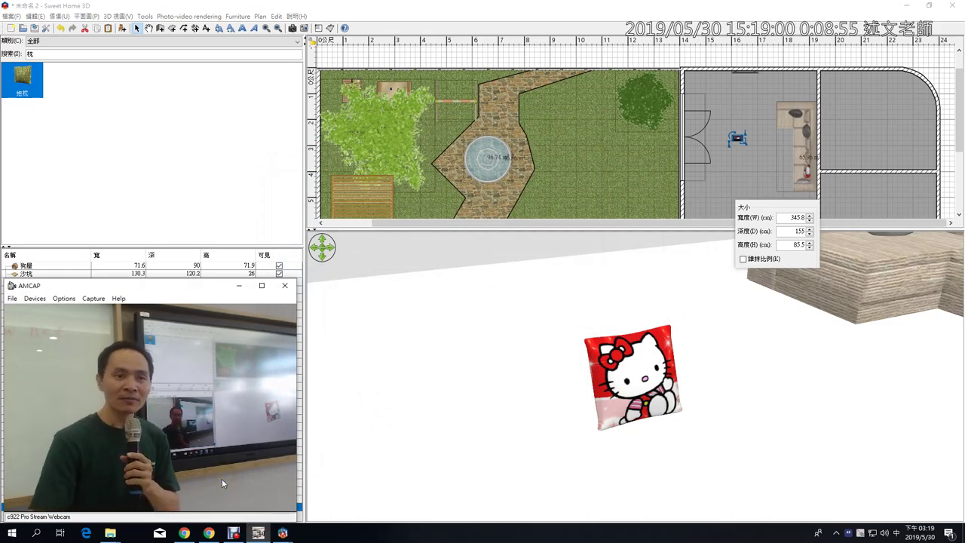
{"action": "left_click_drag", "start_coordinate": [664, 377], "coordinate": [745, 369]}
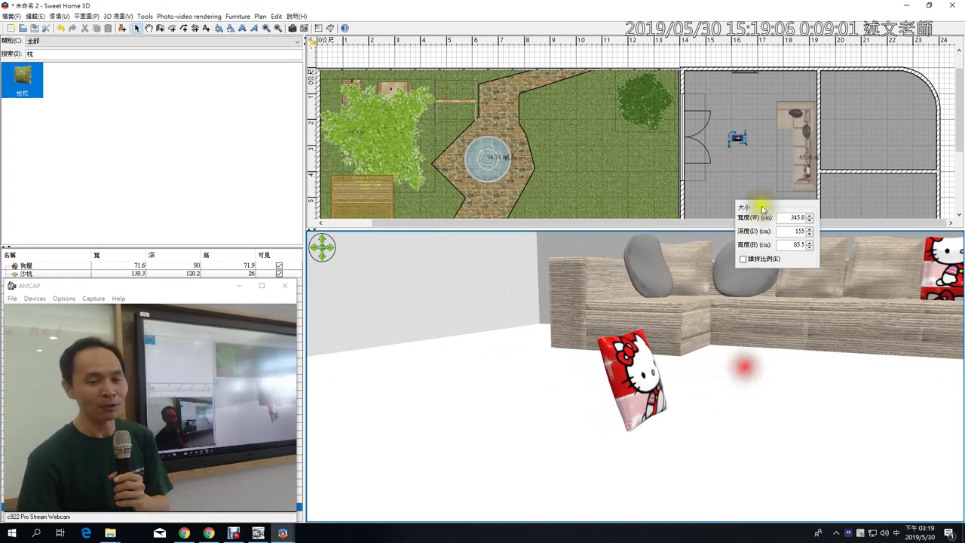
Step: Move the Hello Kitty cushion onto the middle of the sofa and close the floating size snippet covering the plan
{"action": "left_click_drag", "start_coordinate": [737, 139], "coordinate": [803, 138]}
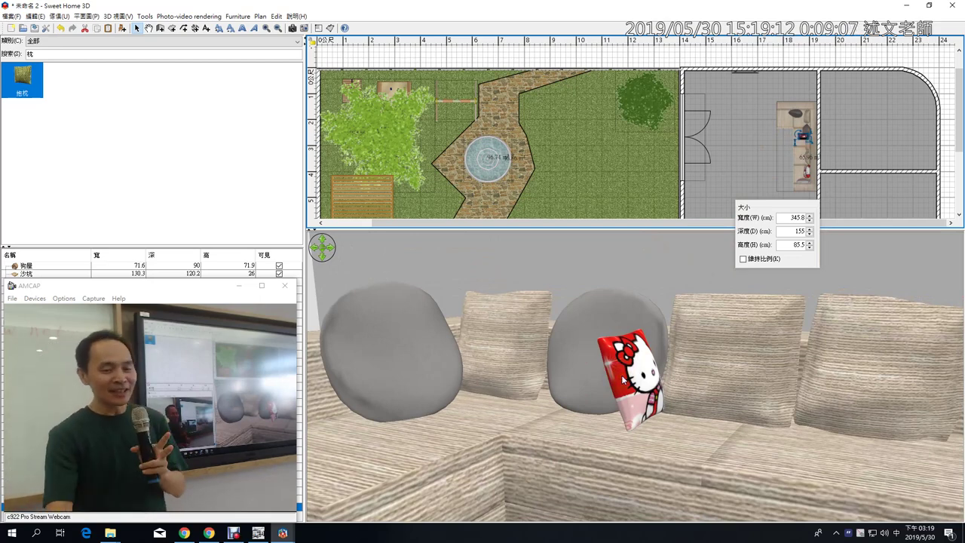
{"action": "right_click", "coordinate": [737, 202]}
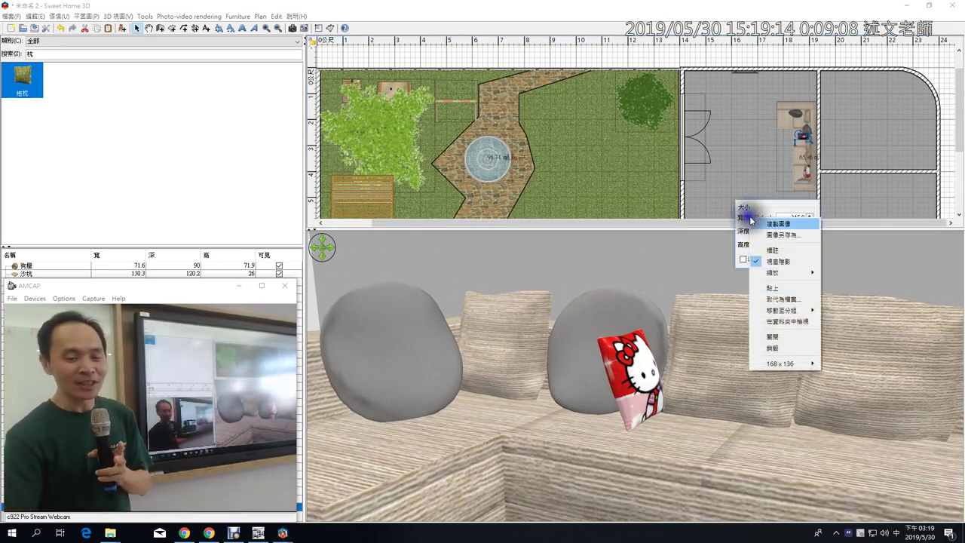
{"action": "left_click", "coordinate": [772, 333]}
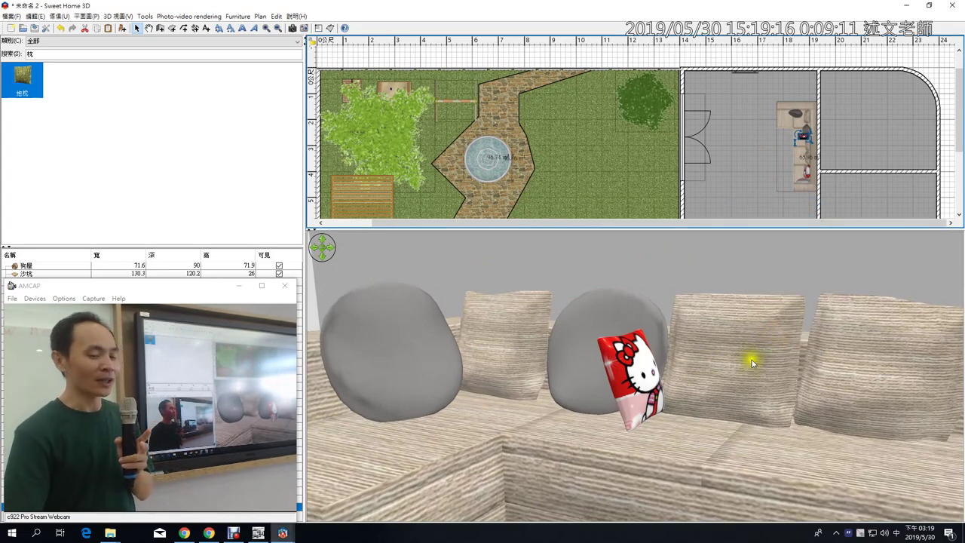
{"action": "scroll", "coordinate": [752, 360], "scroll_direction": "down", "scroll_amount": 10}
{"action": "scroll", "coordinate": [765, 388], "scroll_direction": "up", "scroll_amount": 10}
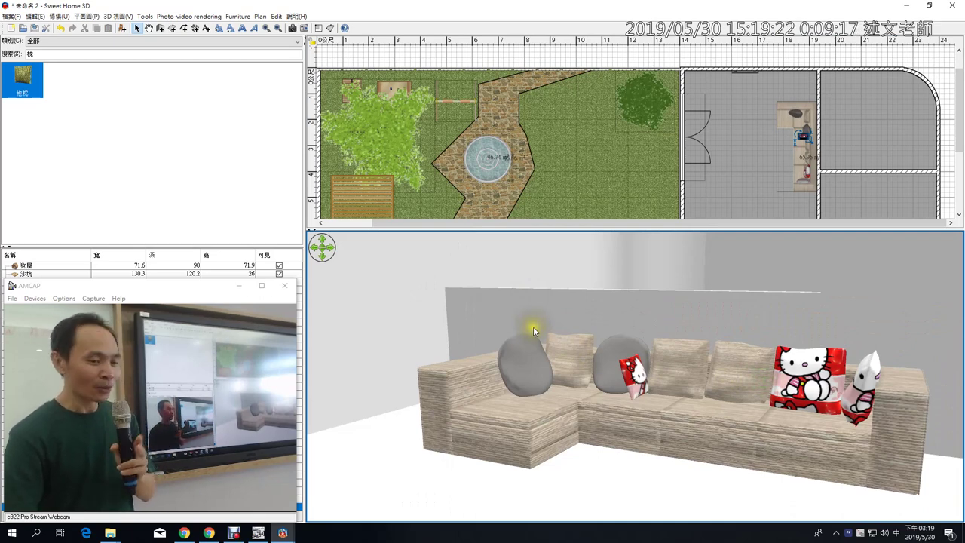
Step: Search the furniture catalog for 地 and place the blue 地毯 rug in the hall just inside the double doors
{"action": "double_click", "coordinate": [31, 52]}
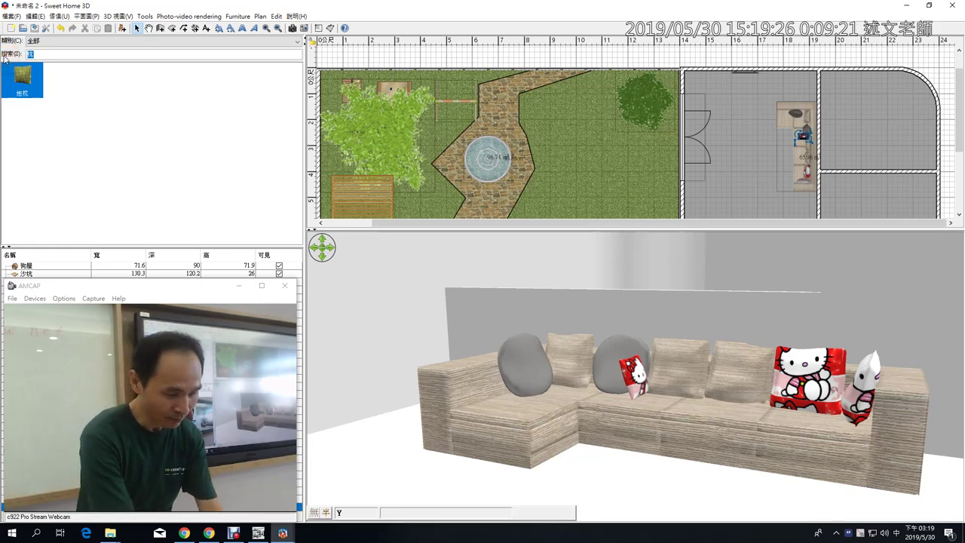
{"action": "type", "text": "地"}
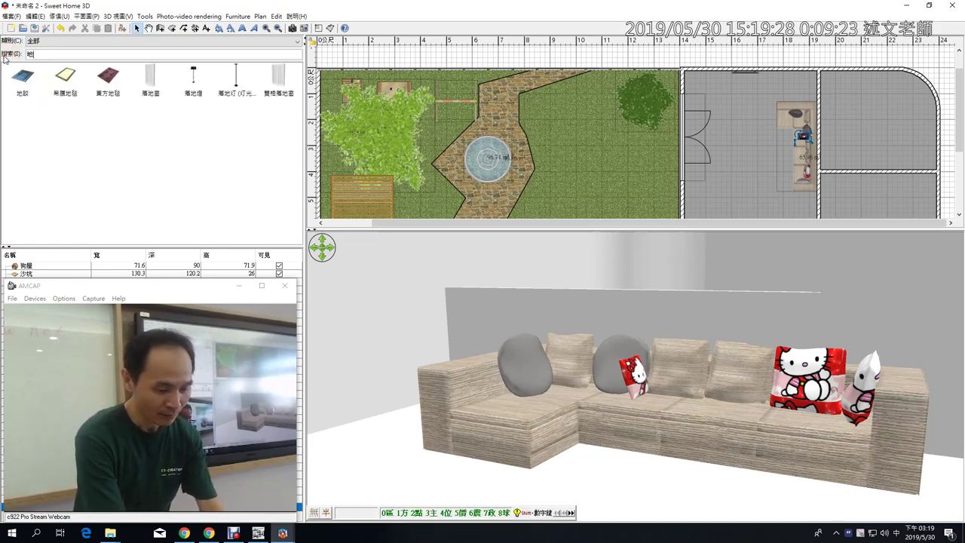
{"action": "left_click_drag", "start_coordinate": [22, 75], "coordinate": [687, 109]}
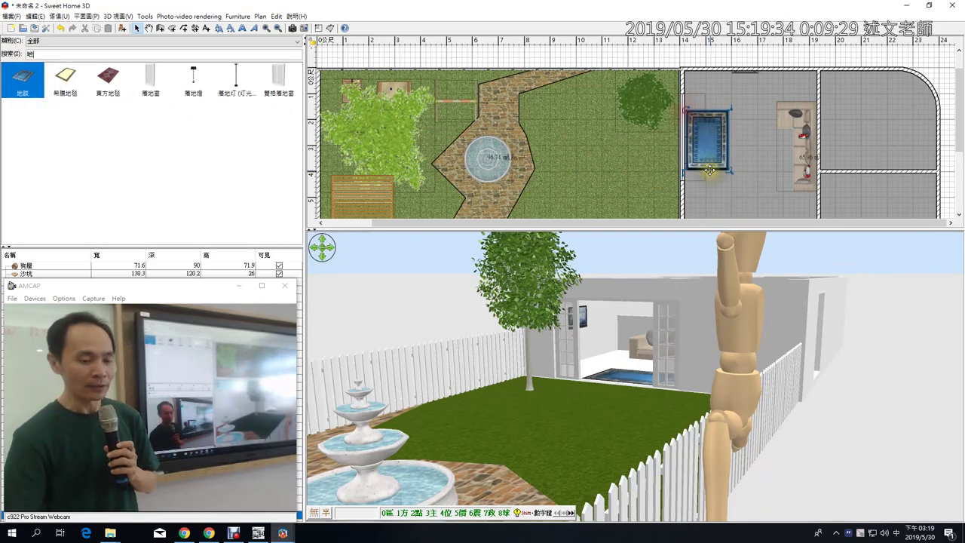
{"action": "left_click_drag", "start_coordinate": [668, 368], "coordinate": [566, 466]}
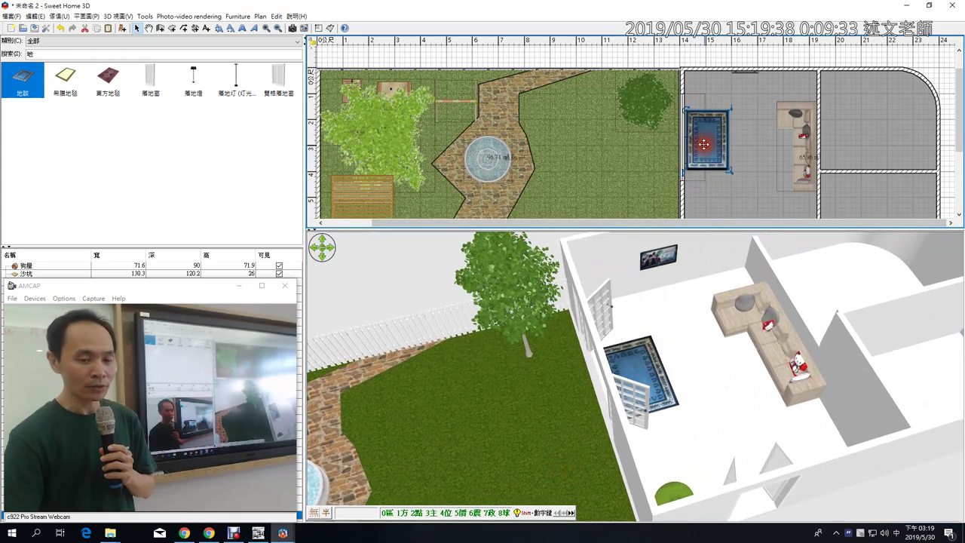
Step: Open the blue rug's furniture settings, check its size, and start importing a new texture for its carpet material
{"action": "double_click", "coordinate": [704, 144]}
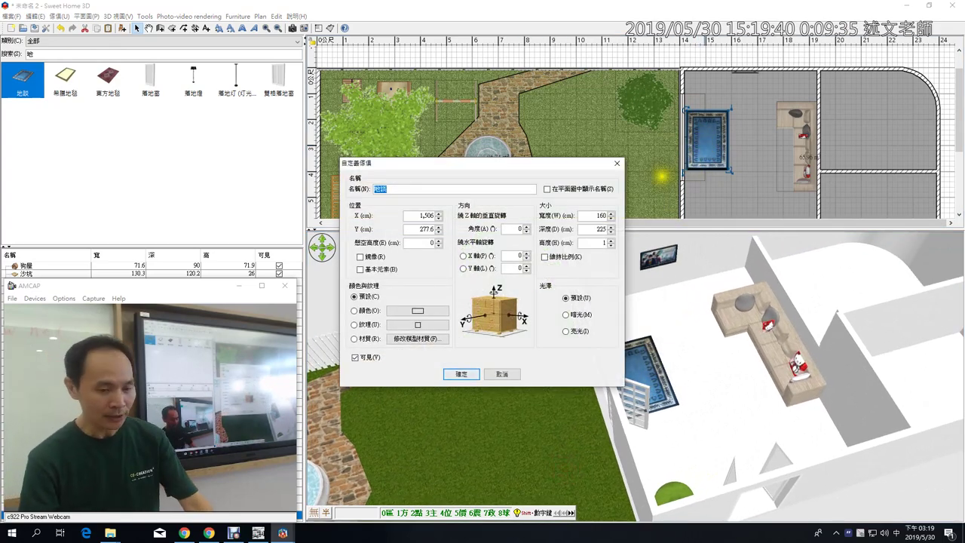
{"action": "left_click_drag", "start_coordinate": [532, 197], "coordinate": [625, 260]}
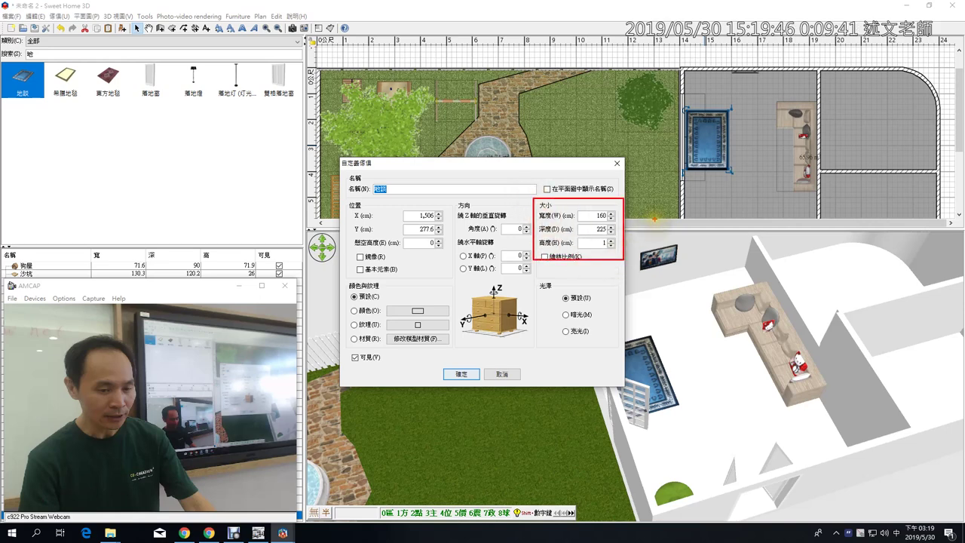
{"action": "key", "text": "Escape"}
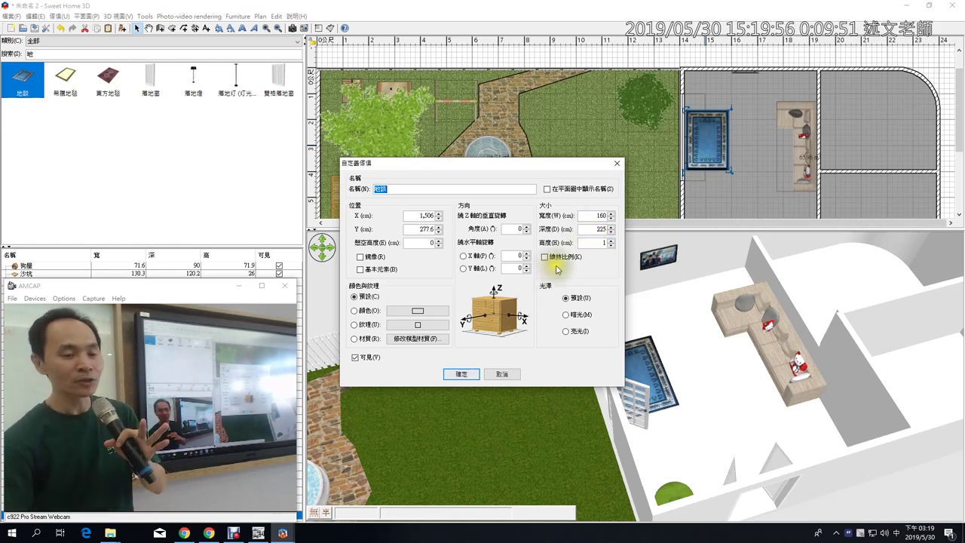
{"action": "left_click", "coordinate": [424, 340]}
{"action": "left_click_drag", "start_coordinate": [558, 178], "coordinate": [564, 119]}
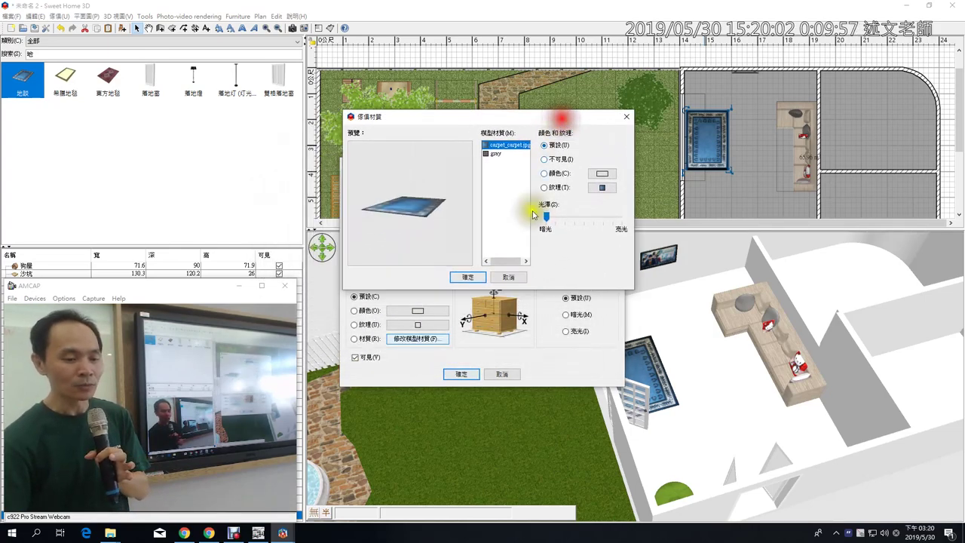
{"action": "left_click", "coordinate": [602, 187]}
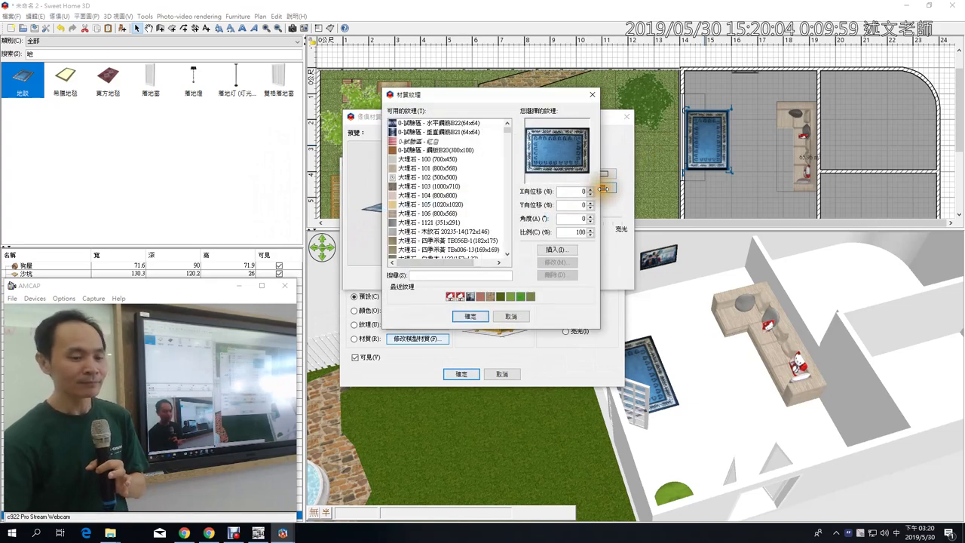
{"action": "left_click", "coordinate": [556, 250]}
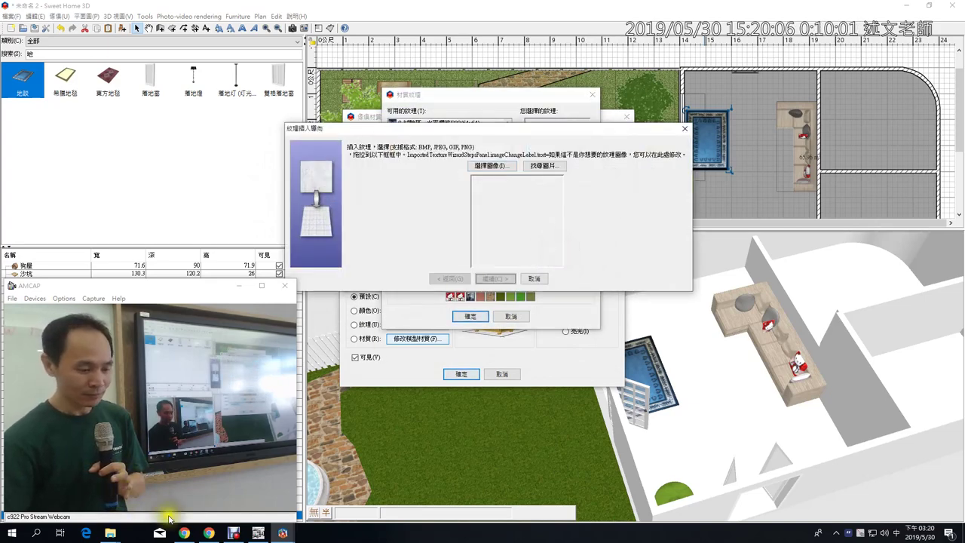
{"action": "left_click", "coordinate": [184, 533]}
{"action": "left_click", "coordinate": [240, 286]}
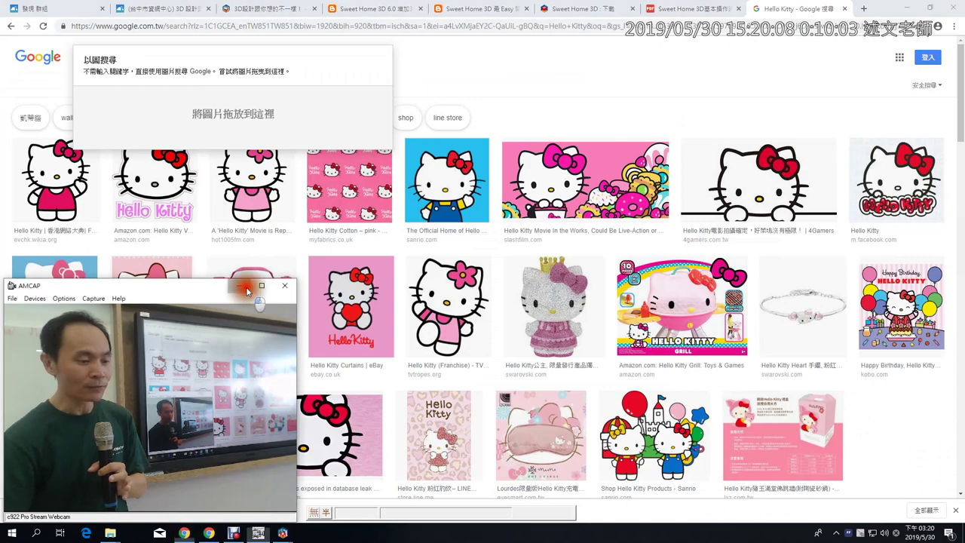
{"action": "left_click", "coordinate": [167, 437]}
{"action": "left_click_drag", "start_coordinate": [245, 287], "coordinate": [462, 259]}
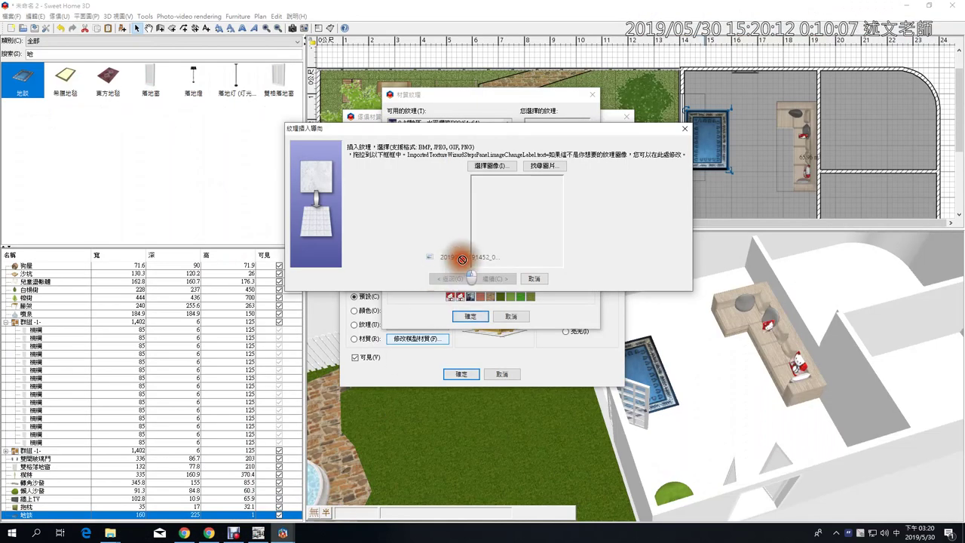
{"action": "left_click_drag", "start_coordinate": [503, 216], "coordinate": [501, 220]}
{"action": "left_click", "coordinate": [445, 236]}
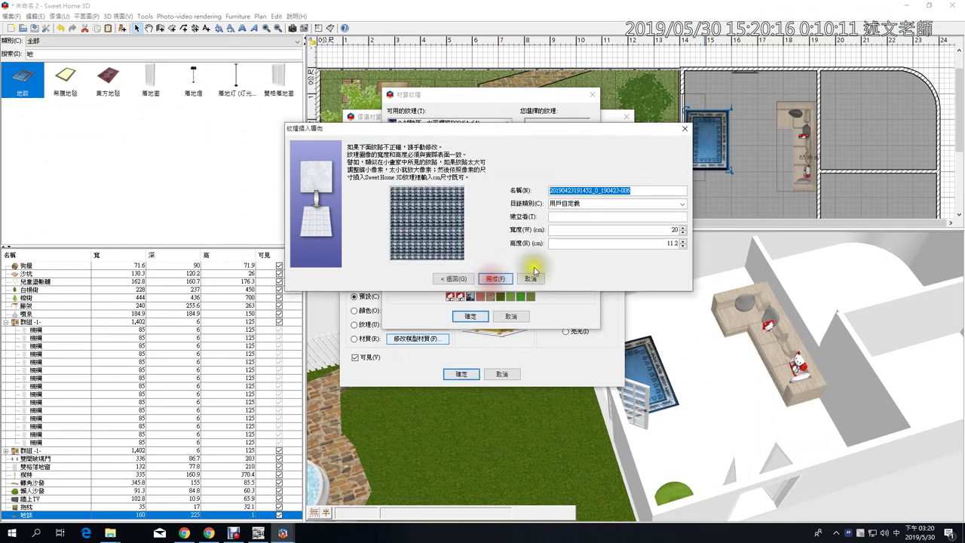
Step: Set the poster texture's width to 160 cm, finish the import and apply it to the rug's carpet material
{"action": "left_click", "coordinate": [678, 229]}
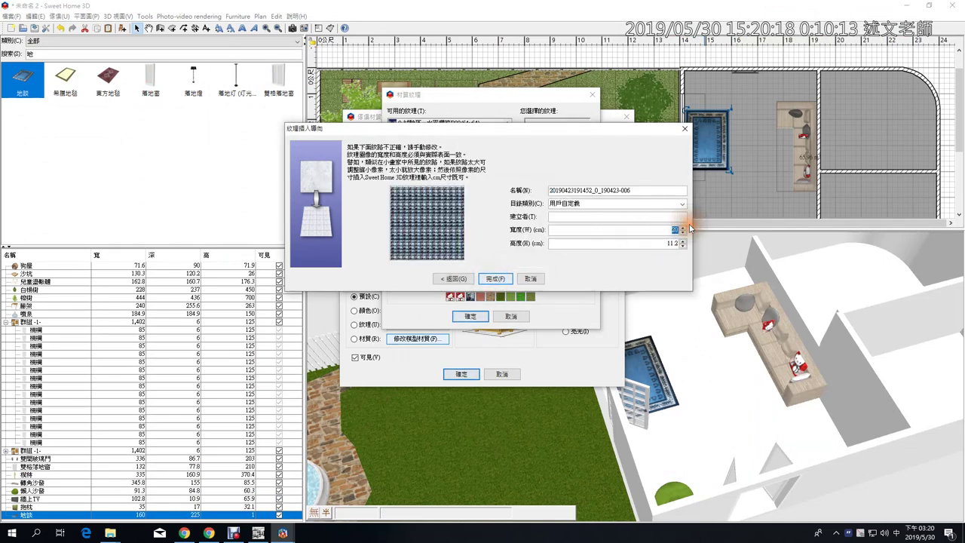
{"action": "type", "text": "160"}
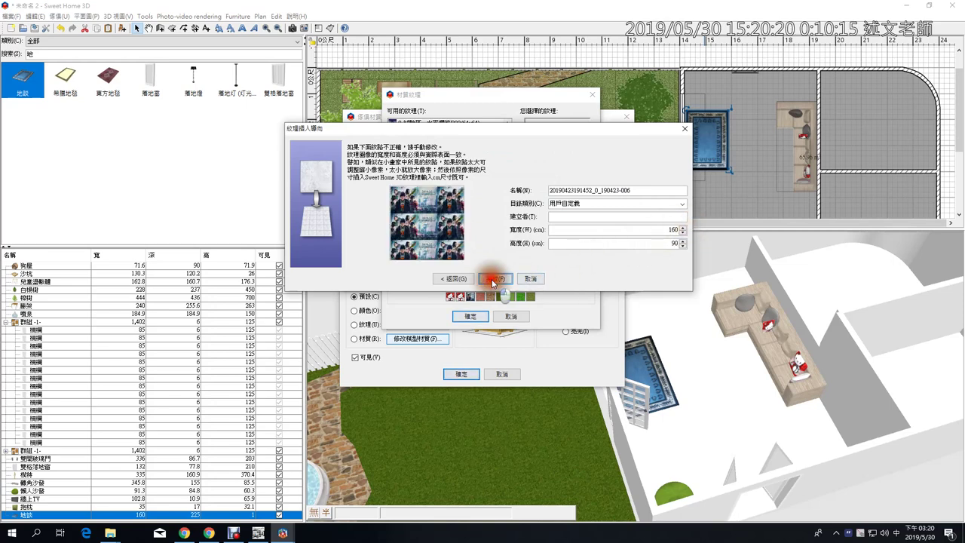
{"action": "left_click", "coordinate": [495, 279]}
{"action": "left_click", "coordinate": [469, 316]}
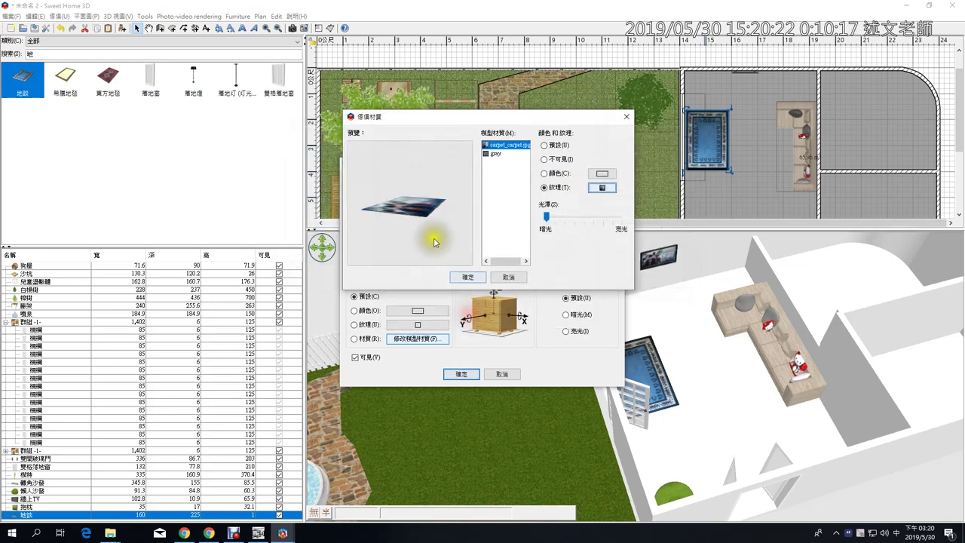
Step: Check the poster on the rug preview, confirm the material and furniture changes, and inspect the rug in 3D
{"action": "left_click_drag", "start_coordinate": [431, 245], "coordinate": [411, 236]}
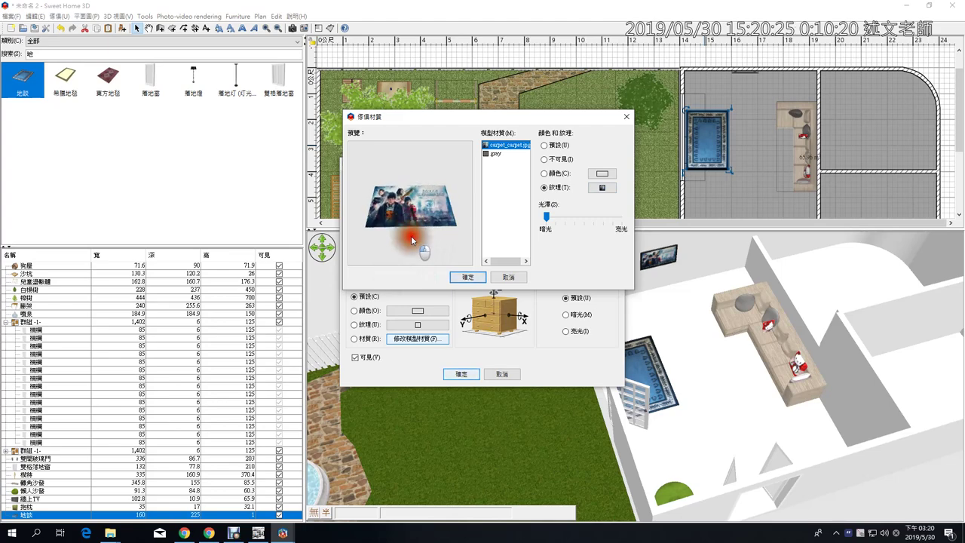
{"action": "left_click", "coordinate": [465, 277]}
{"action": "left_click", "coordinate": [462, 373]}
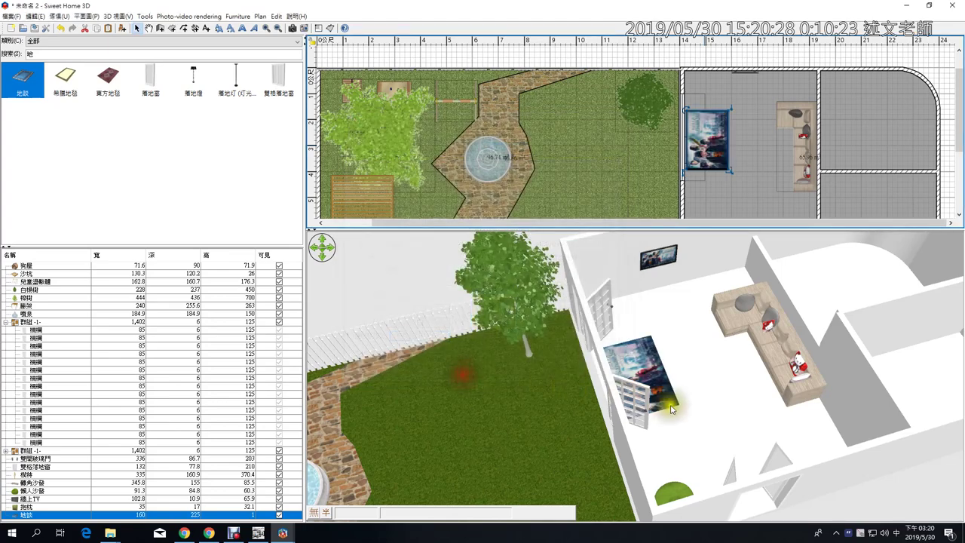
{"action": "left_click_drag", "start_coordinate": [699, 392], "coordinate": [633, 442]}
{"action": "scroll", "coordinate": [681, 370], "scroll_direction": "up", "scroll_amount": 5}
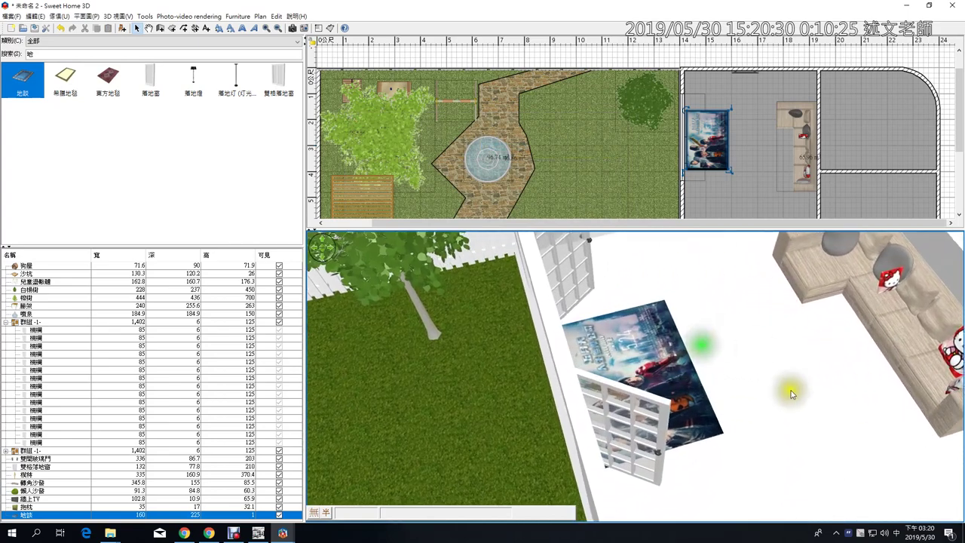
{"action": "mouse_move", "coordinate": [792, 390]}
{"action": "left_mouse_down"}
{"action": "mouse_move", "coordinate": [746, 426]}
{"action": "mouse_move", "coordinate": [647, 441]}
{"action": "mouse_move", "coordinate": [663, 425]}
{"action": "mouse_move", "coordinate": [763, 411]}
{"action": "mouse_move", "coordinate": [799, 393]}
{"action": "left_mouse_up"}
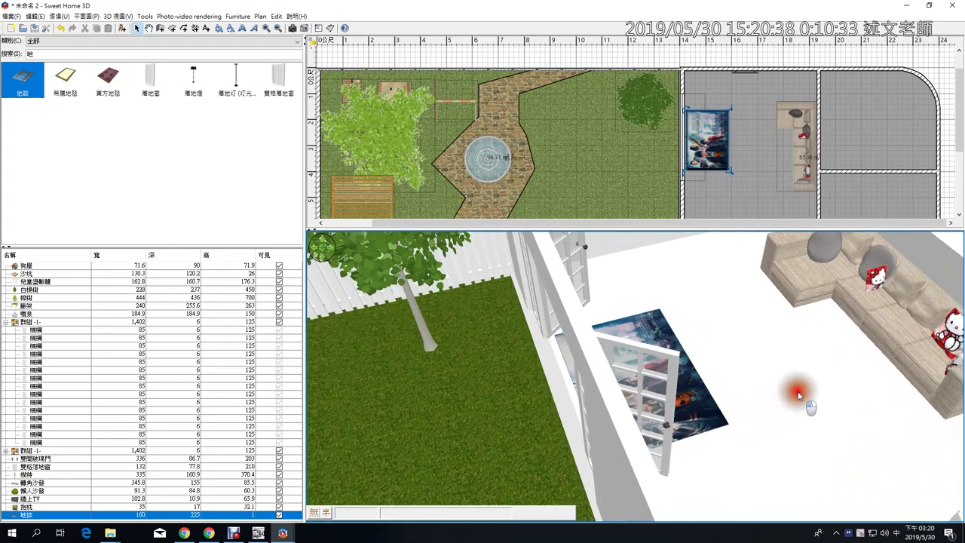
{"action": "mouse_move", "coordinate": [261, 534]}
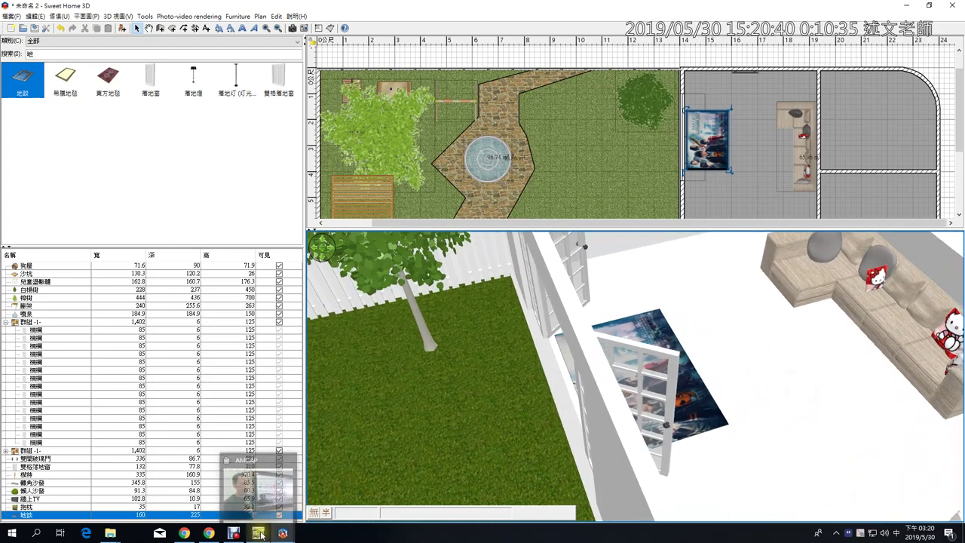